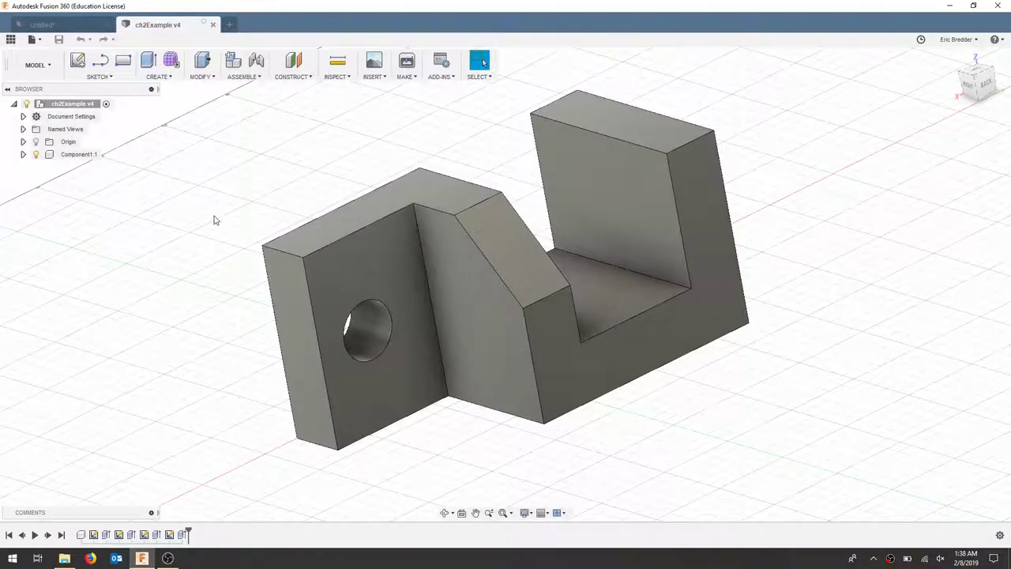
Step: Orbit the finished ch2Example bracket, then confirm the Untitled design's units are inches
key("F4")
left_click_drag(214, 217, 261, 158)
key("Escape")
key("F4")
key("Escape")
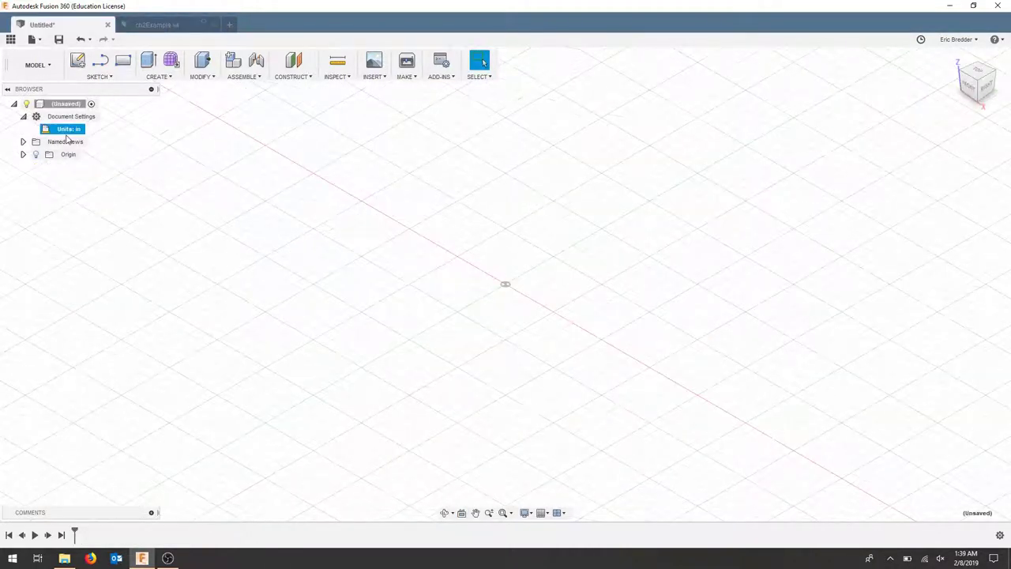
left_click(23, 117)
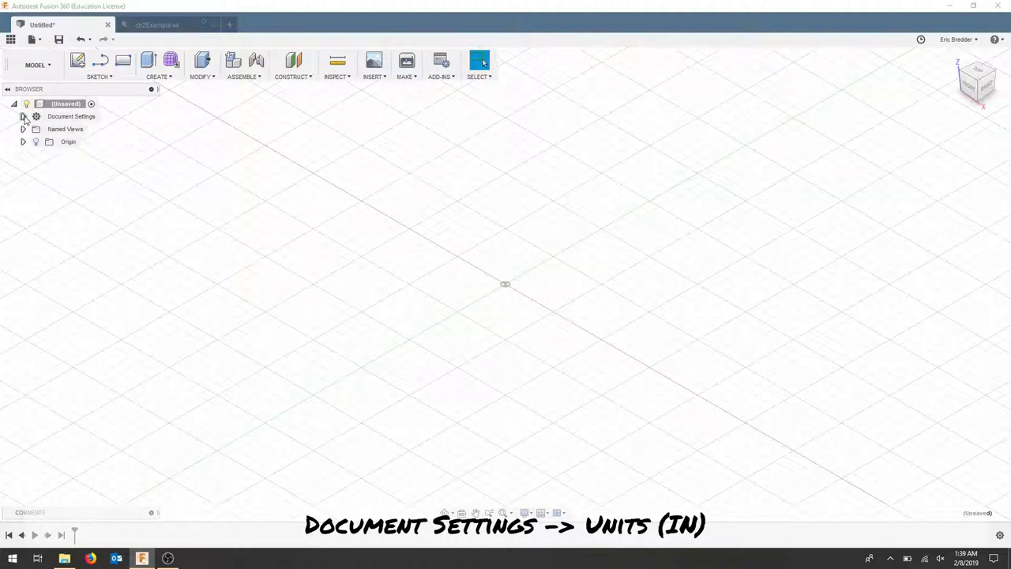
Step: Add Component1 under the Untitled root, glance at ch2Example, then start a Line sketch
right_click(63, 104)
left_click(81, 111)
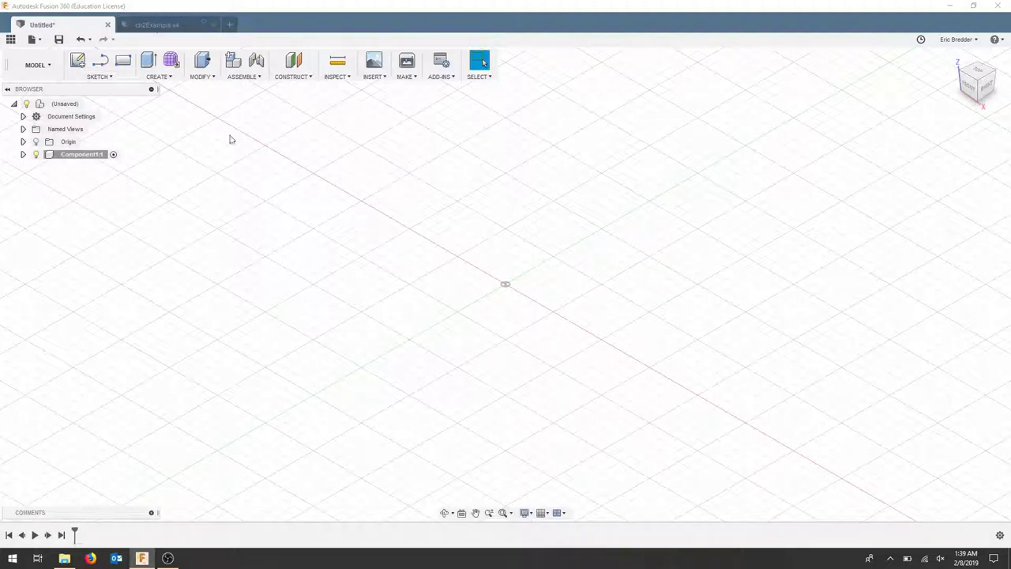
left_click(164, 26)
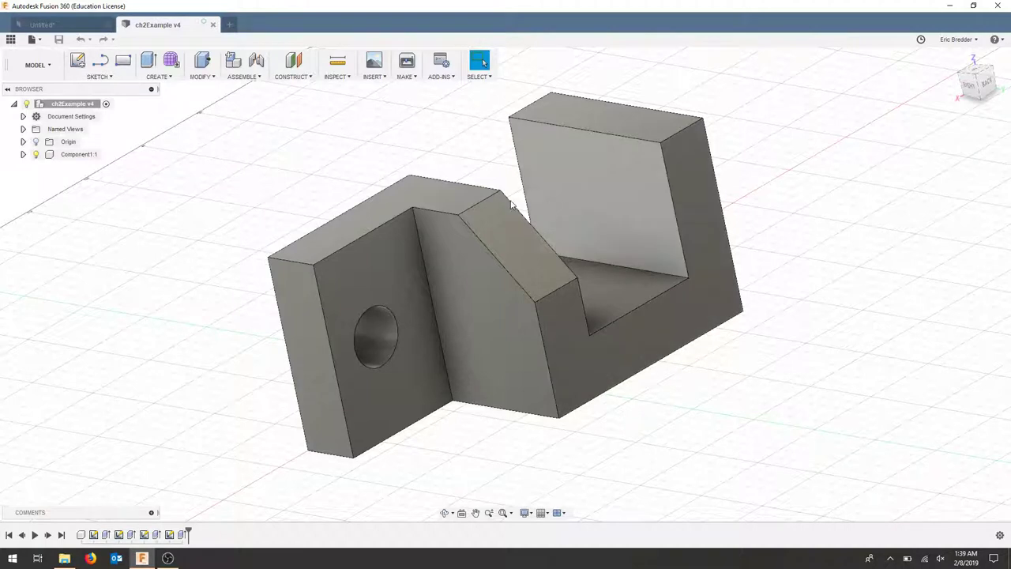
left_click(79, 27)
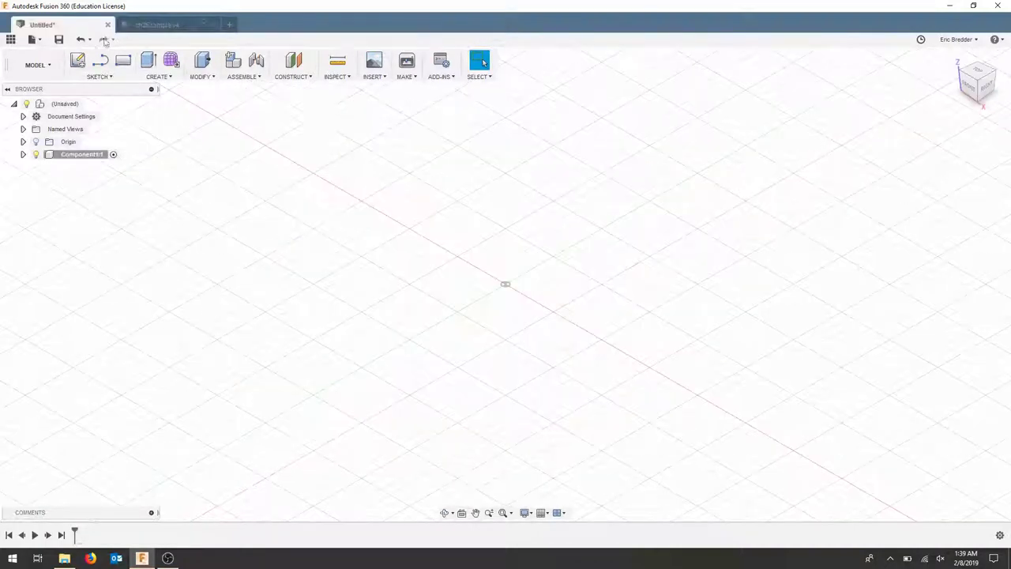
key("l")
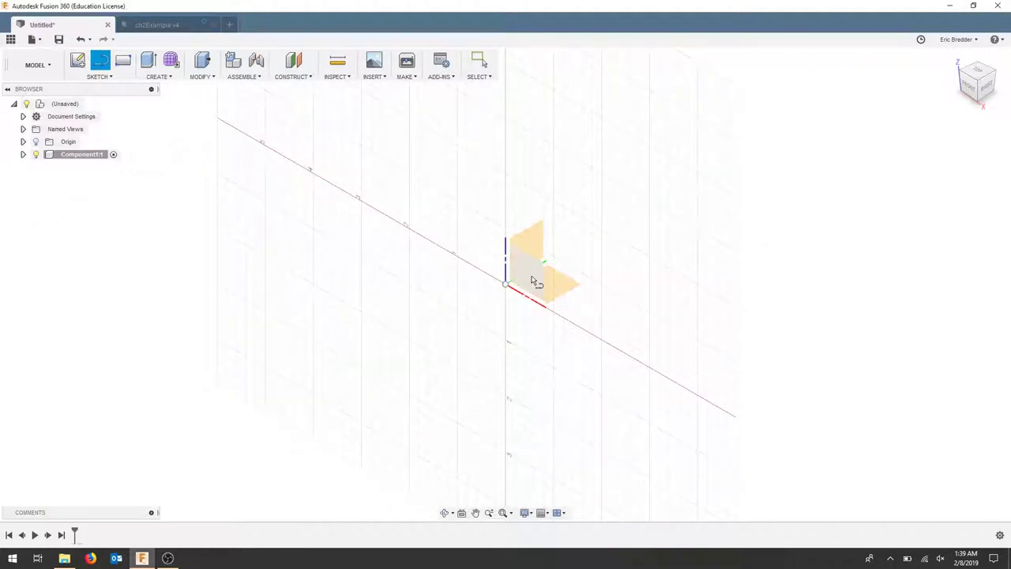
Step: Draw a closed six-corner L profile on the front plane and switch off grid snapping
left_click(535, 282)
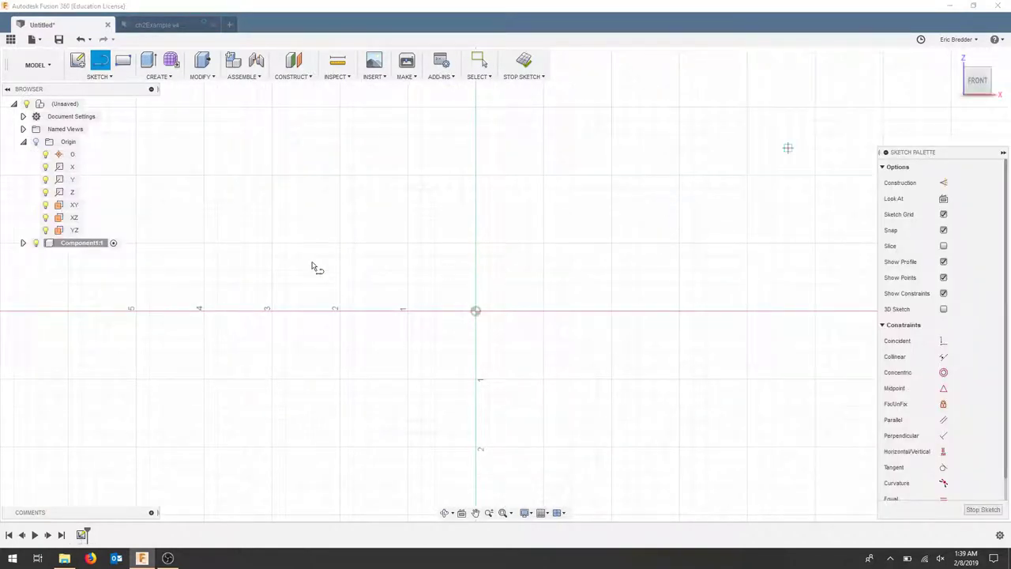
left_click(530, 162)
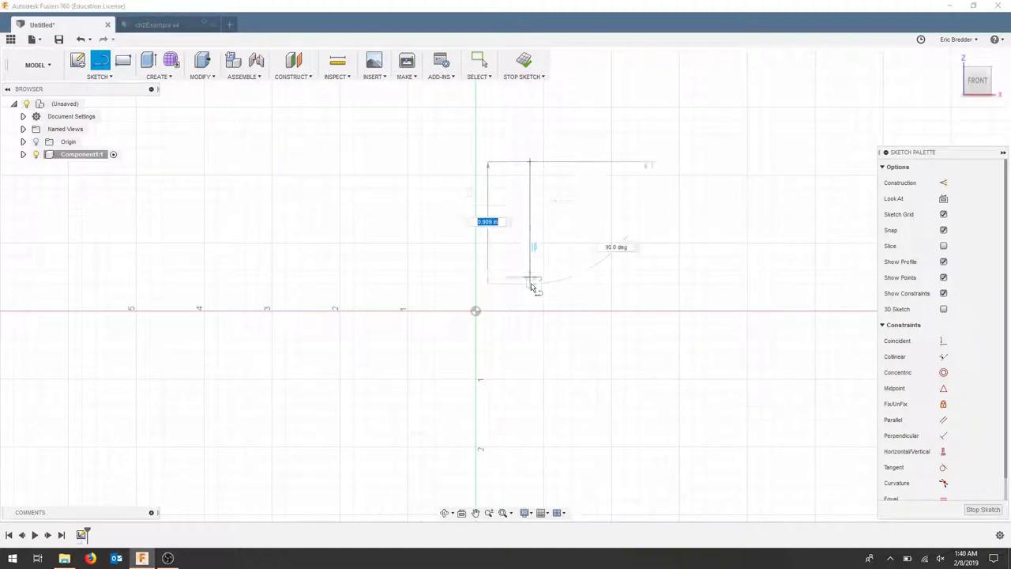
left_click(530, 283)
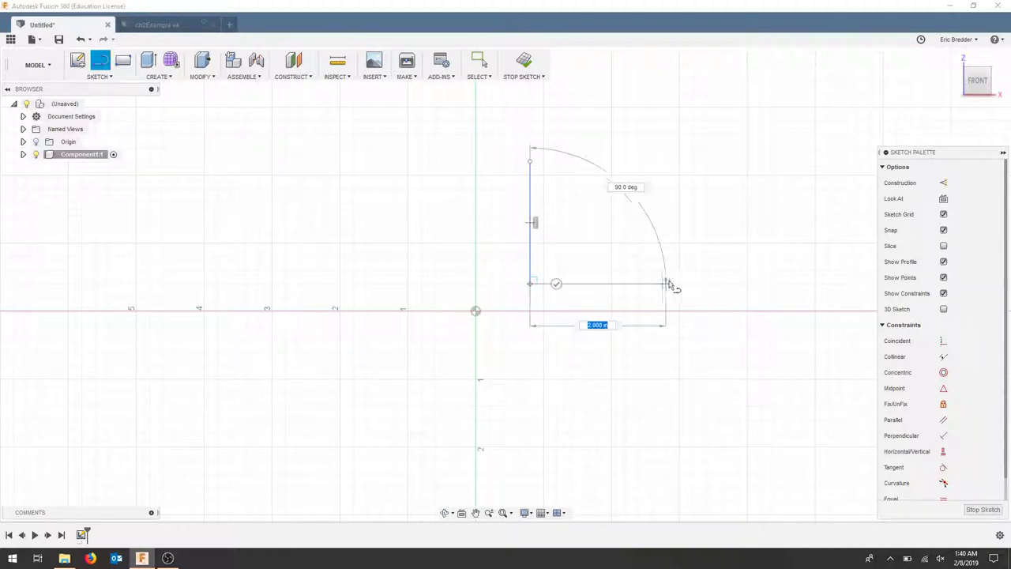
left_click(679, 283)
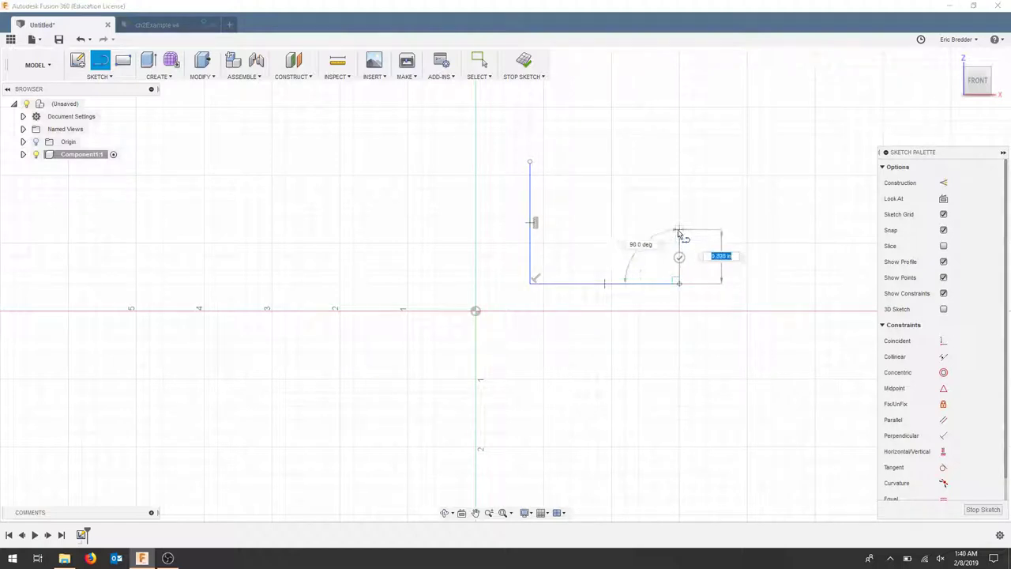
left_click(678, 230)
left_click(598, 230)
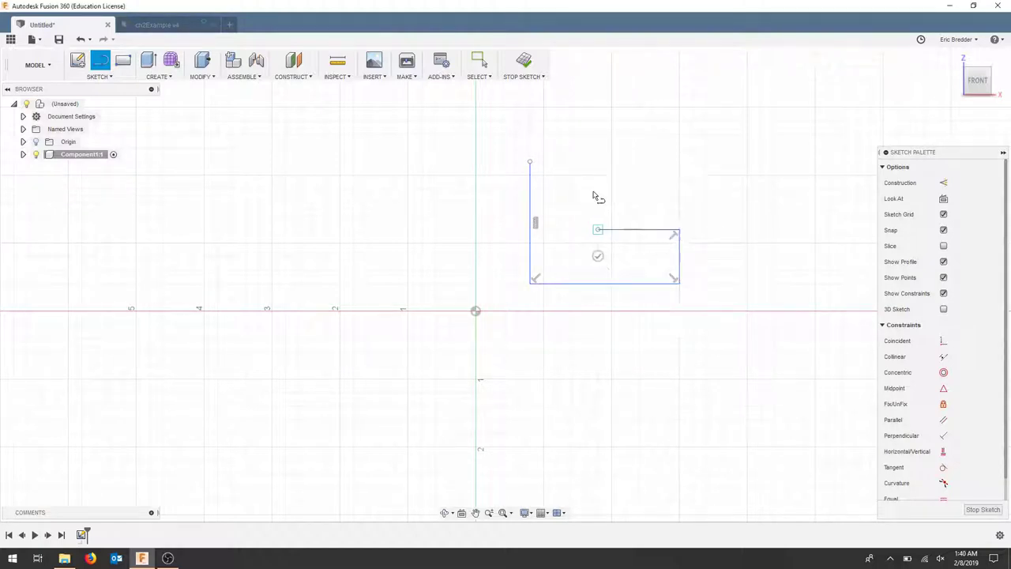
left_click(597, 161)
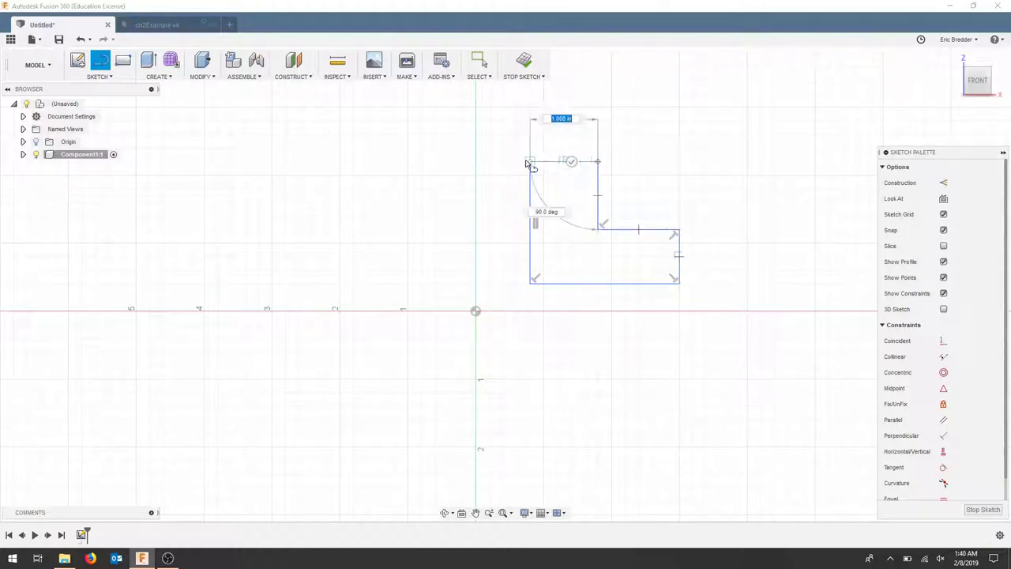
left_click(529, 161)
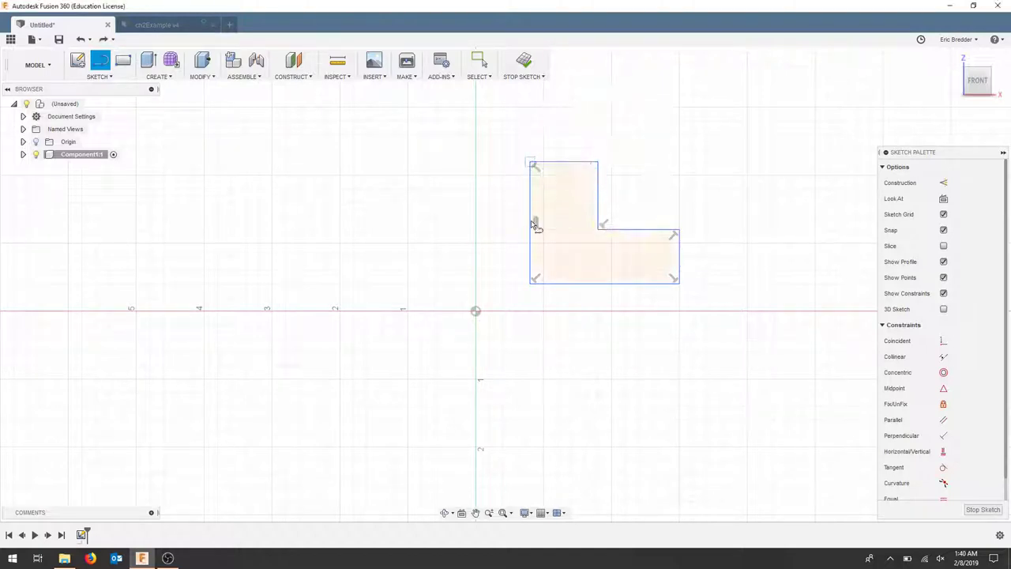
left_click(542, 513)
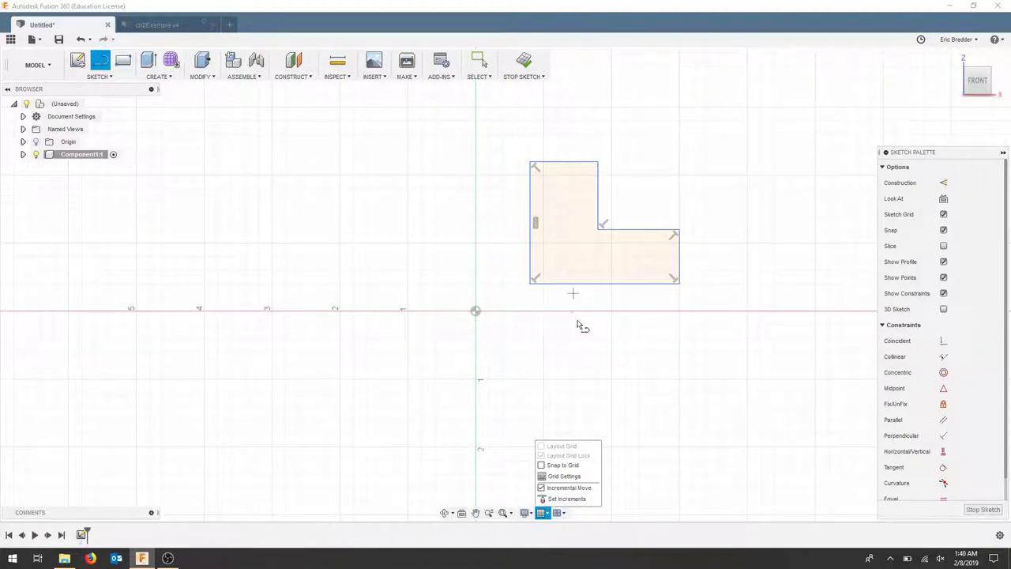
Step: Dimension the L's bottom edge to 2.5 in and its right flange edge to 0.75 in
key("Escape")
key("d")
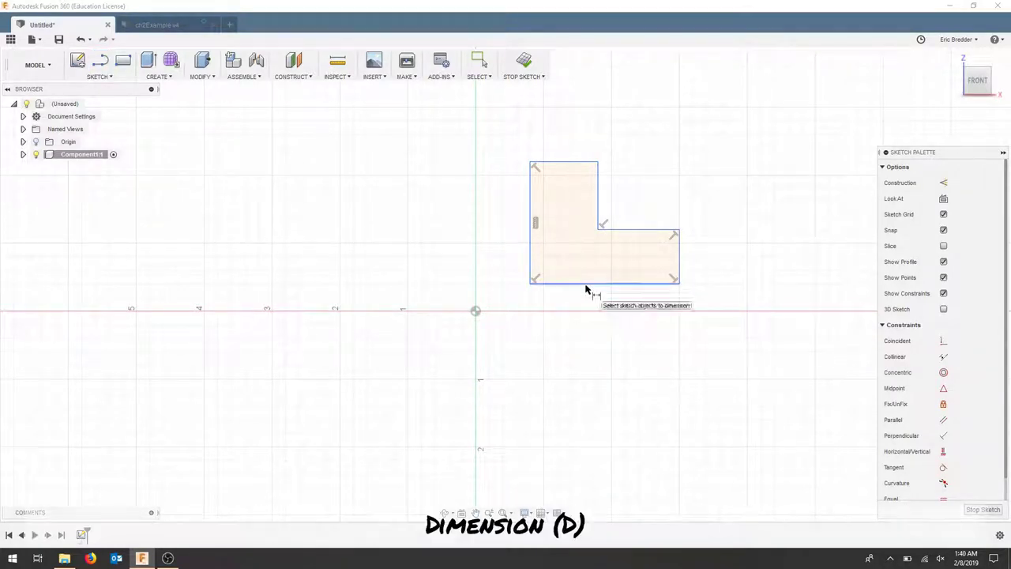
left_click(586, 286)
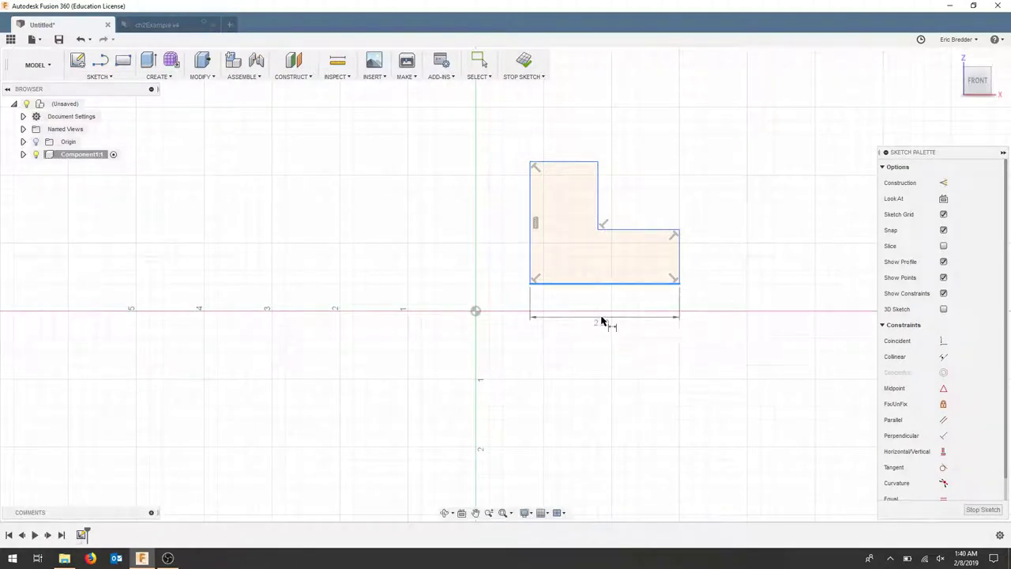
left_click(603, 319)
type("2")
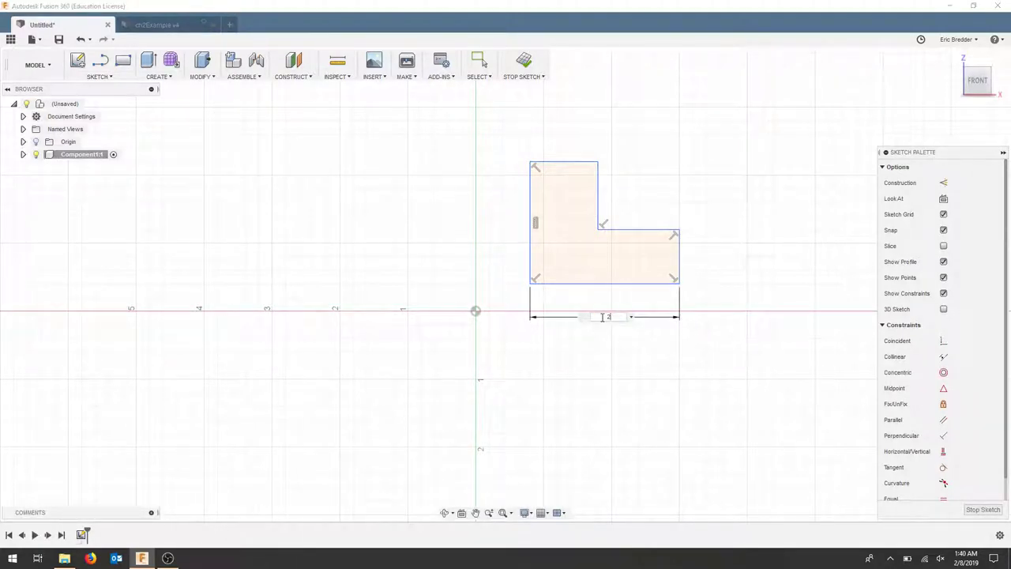
type(".5")
key("Return")
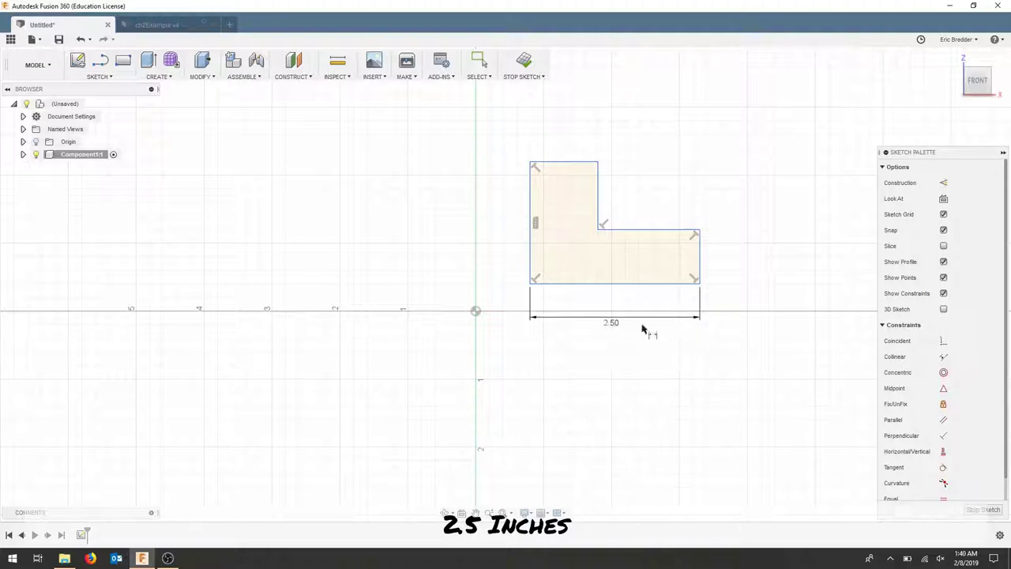
left_click(699, 260)
left_click(736, 261)
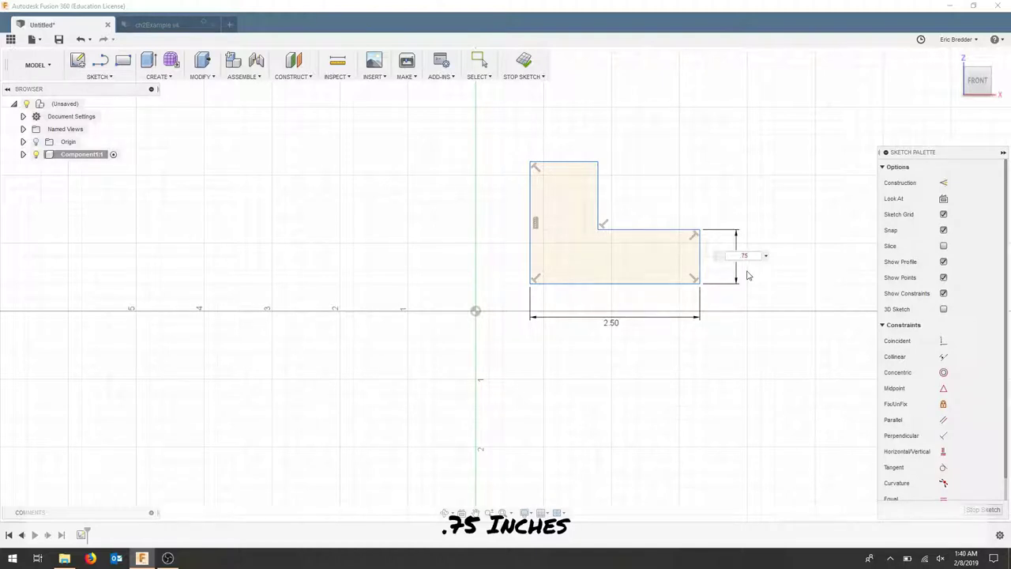
type(".75")
key("Return")
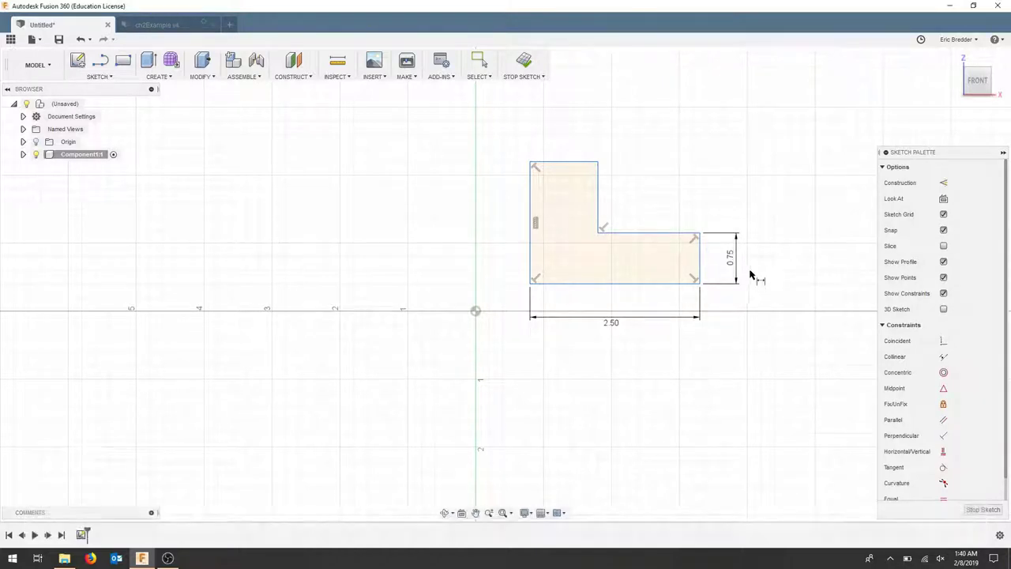
Step: Dimension the upright's top edge to 0.75 in and the left edge to 2.5 in
left_click(565, 147)
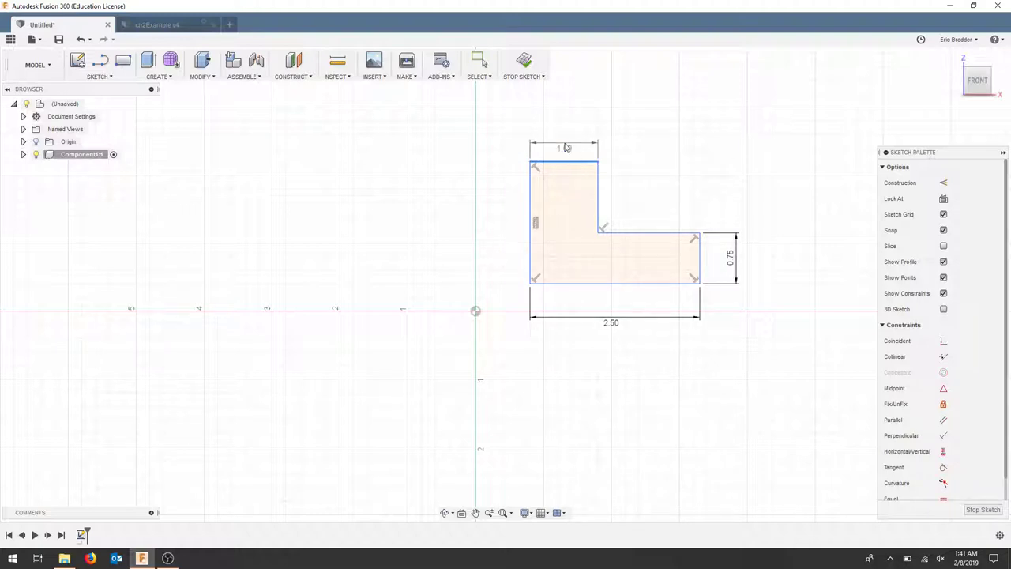
left_click(566, 142)
type(".75")
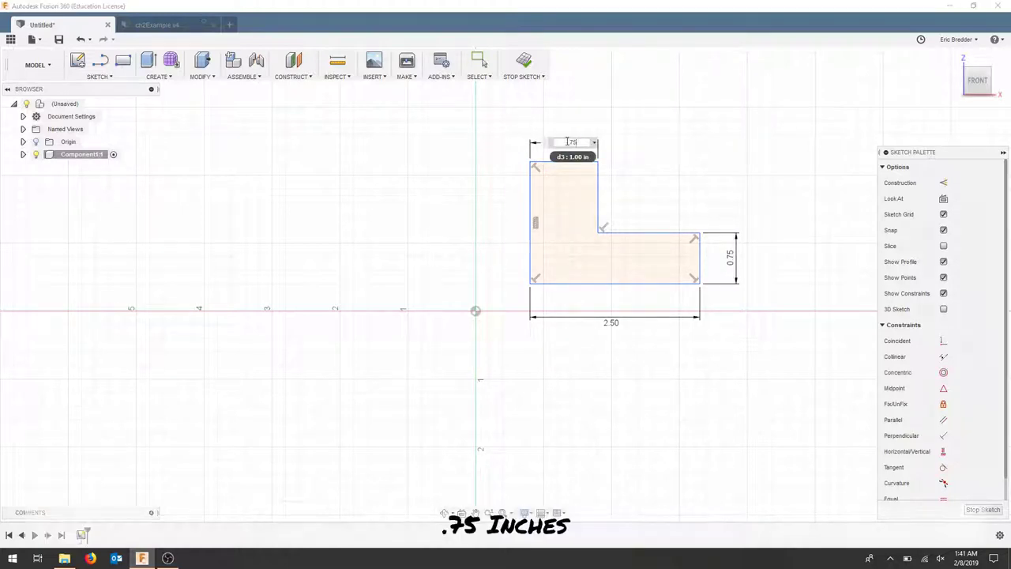
key("Return")
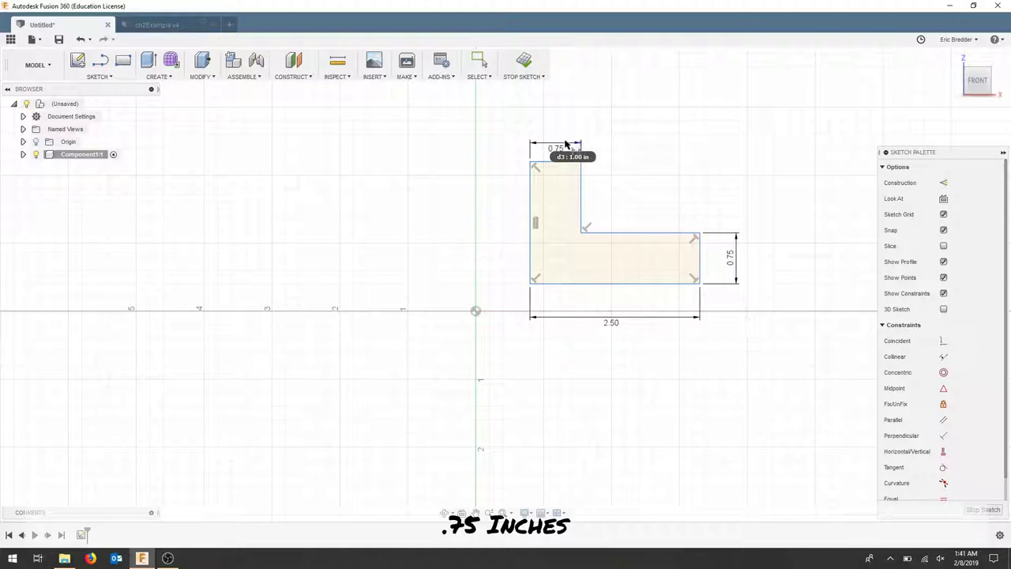
left_click(531, 204)
left_click(505, 197)
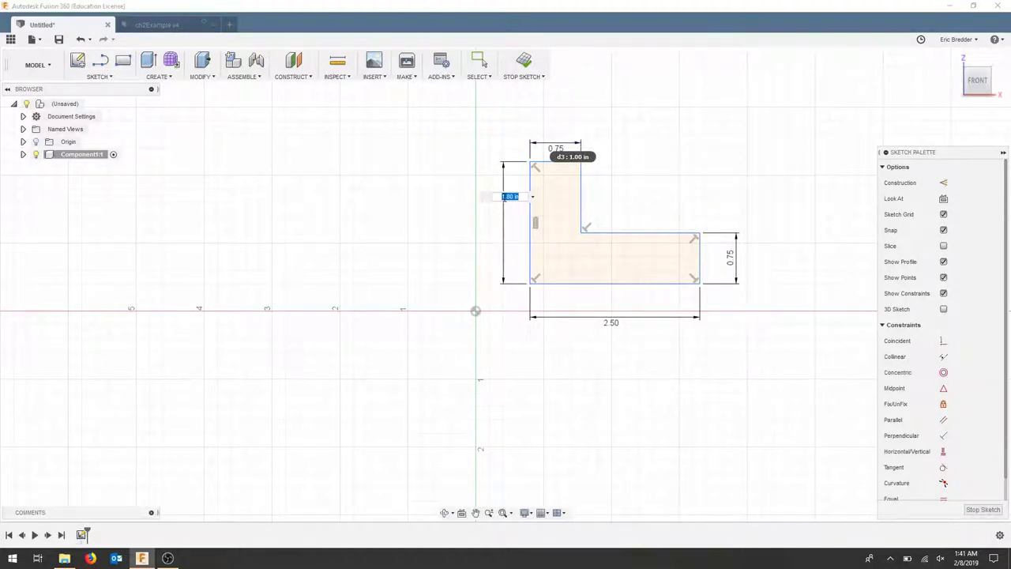
type("2.5")
key("Return")
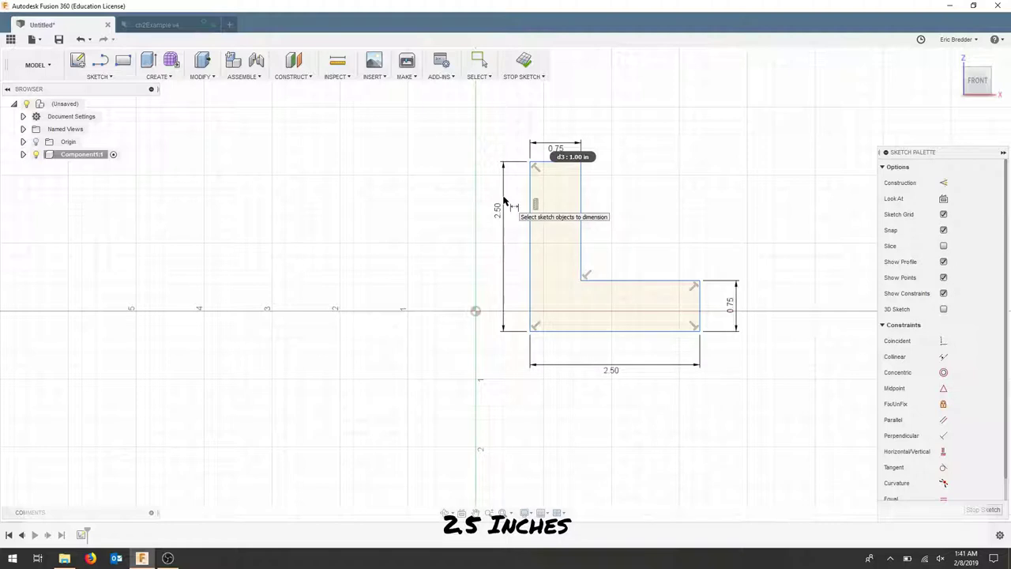
Step: Make the L profile's bottom-left corner coincident with the origin and finish the sketch
left_click(943, 340)
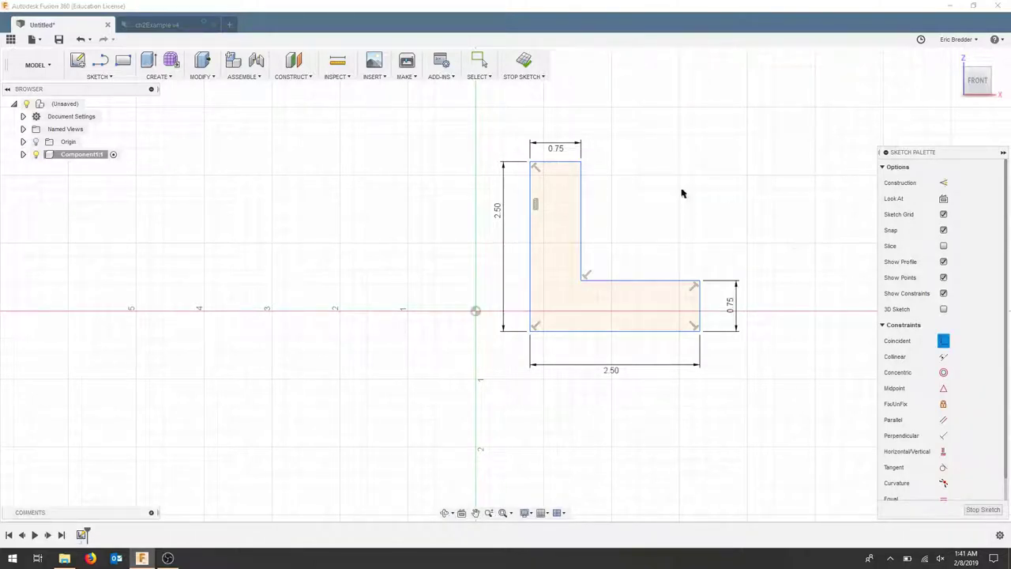
left_click(530, 331)
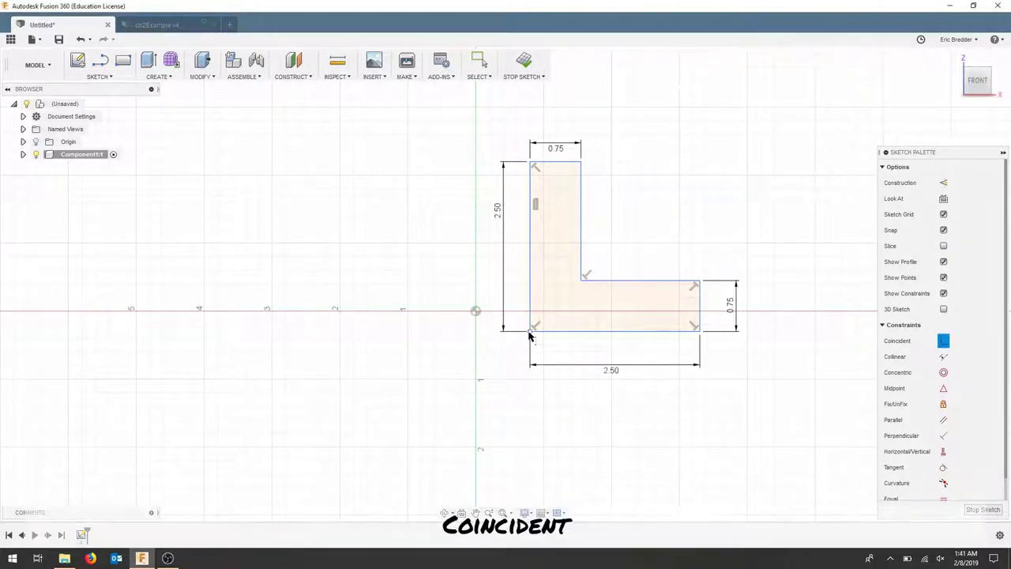
left_click(476, 311)
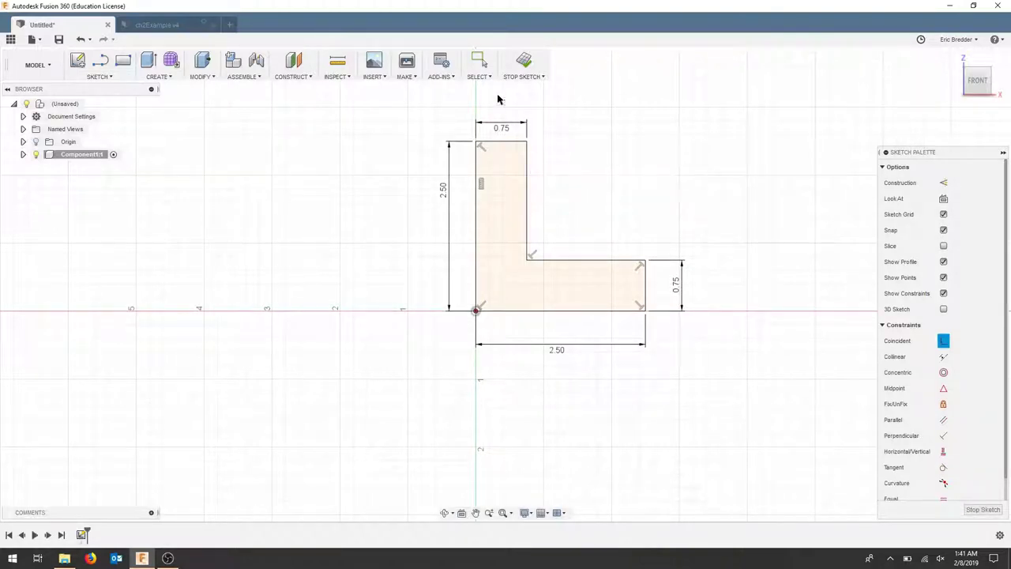
left_click(524, 62)
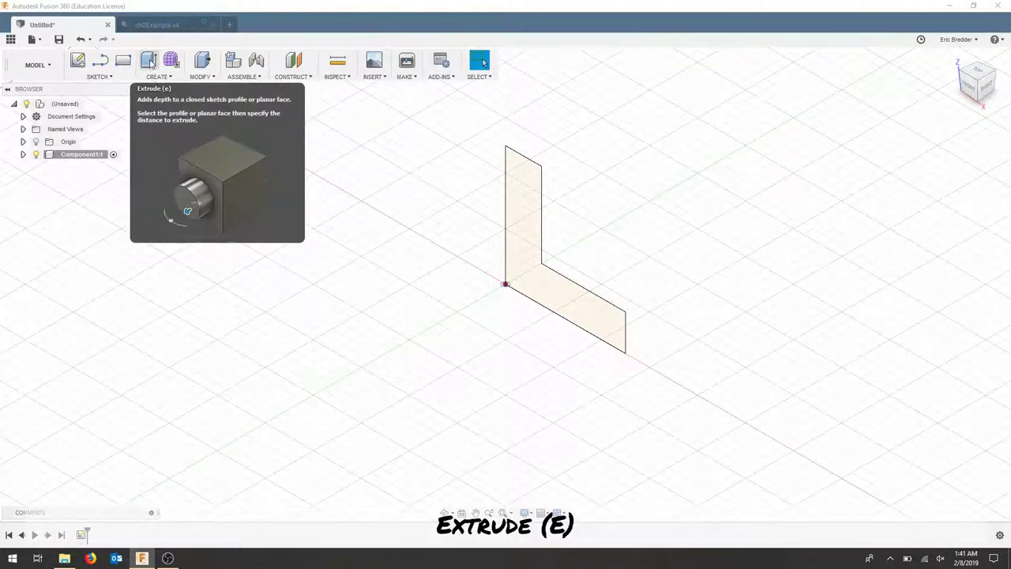
Step: Extrude the L profile 2.5 in as a new solid body
left_click(150, 63)
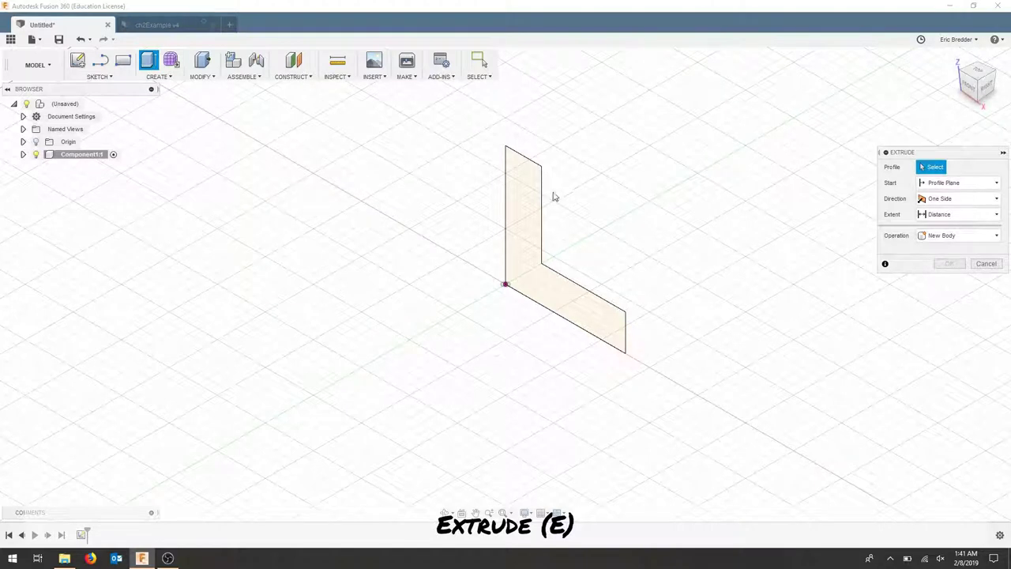
left_click(522, 261)
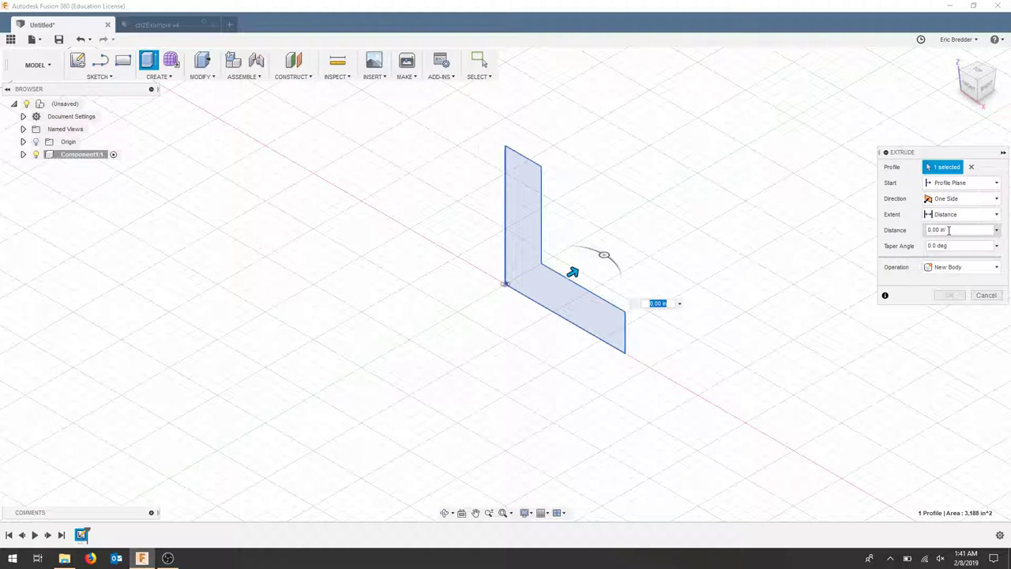
left_click(949, 230)
type("2.5")
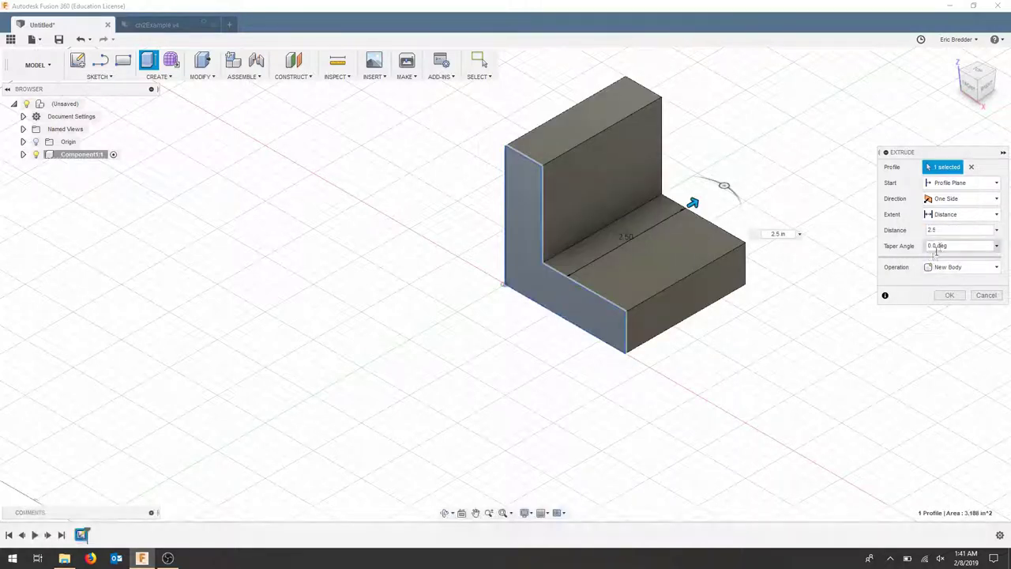
left_click(948, 296)
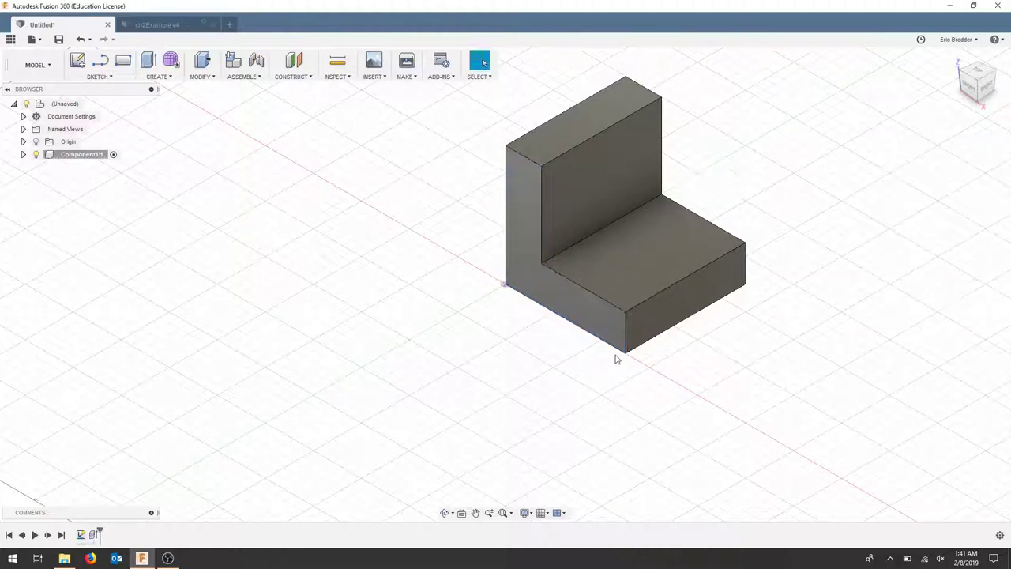
middle_click_drag(542, 334, 567, 316, "shift")
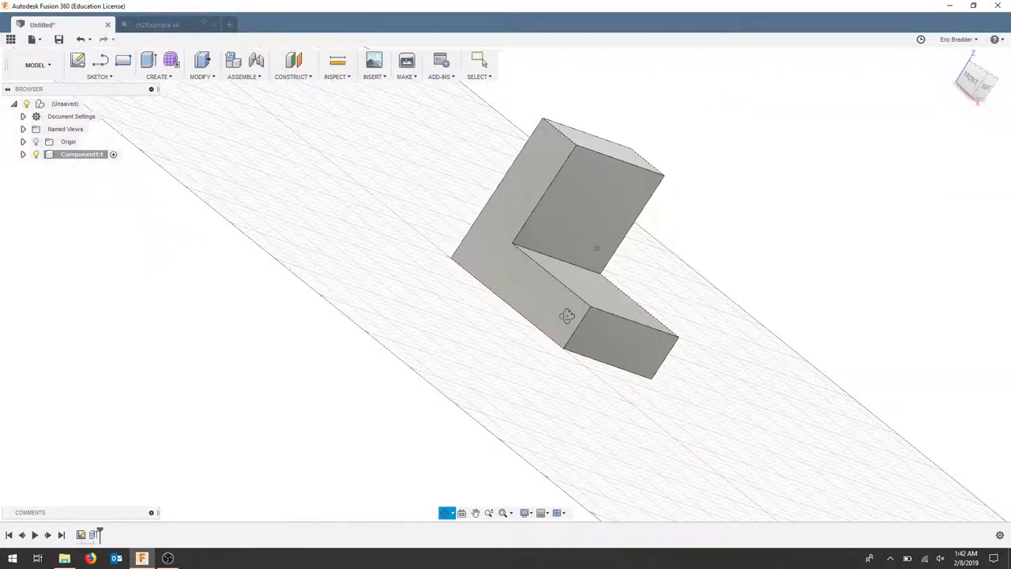
key("F6")
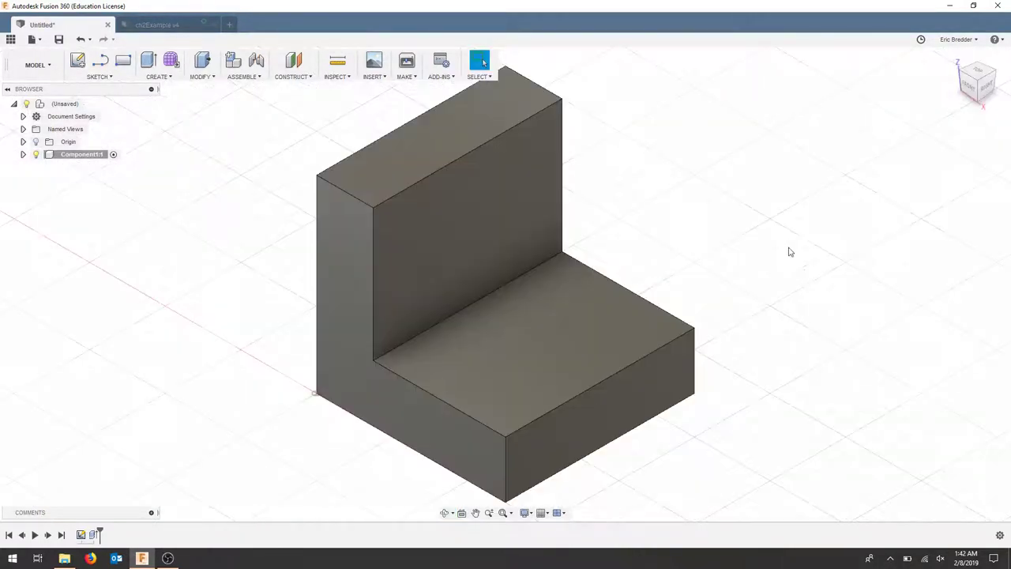
Step: On the body's top face, draw a closed L-shaped outline extending beyond the block
left_click(101, 63)
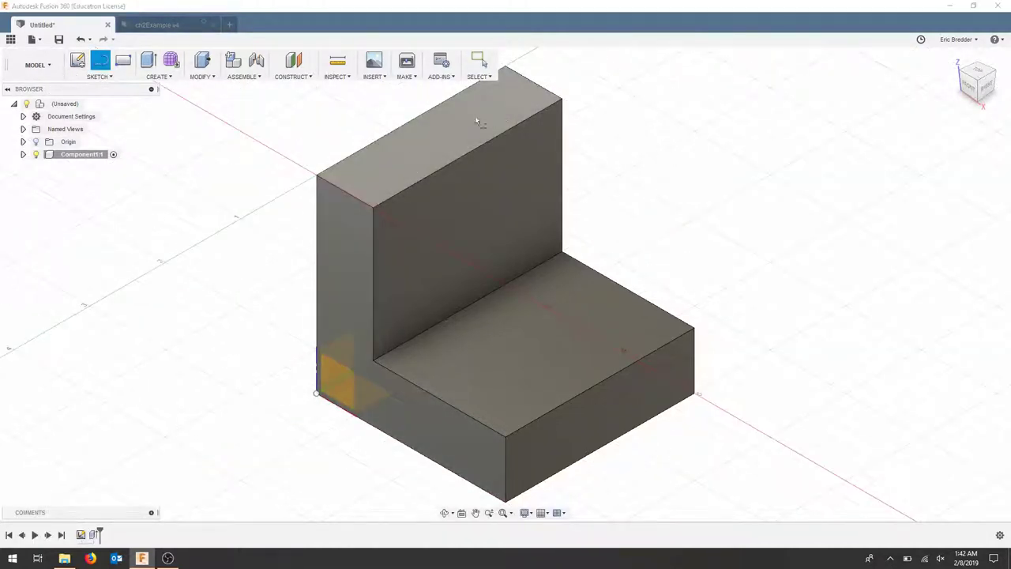
left_click(505, 98)
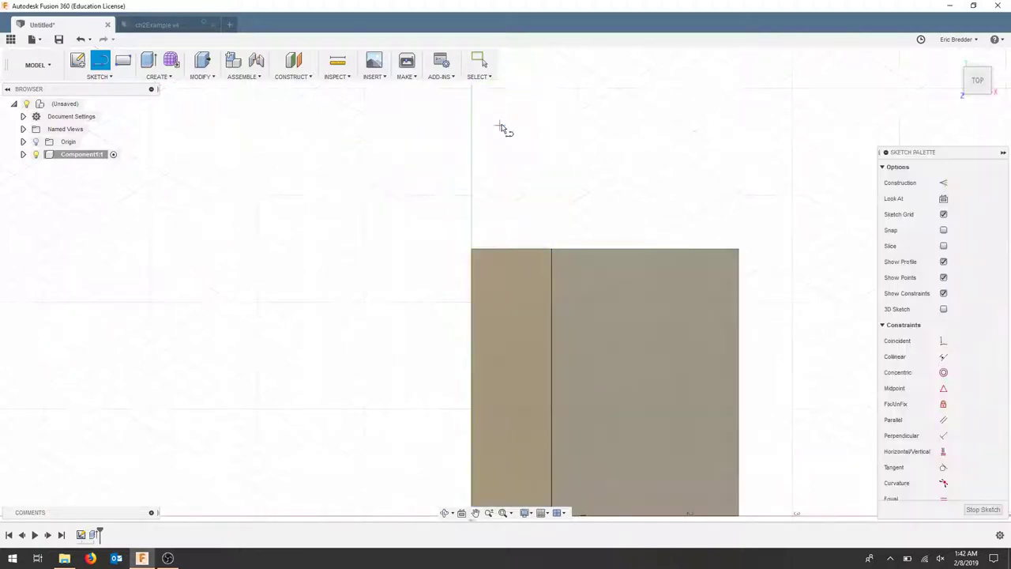
left_click(472, 182)
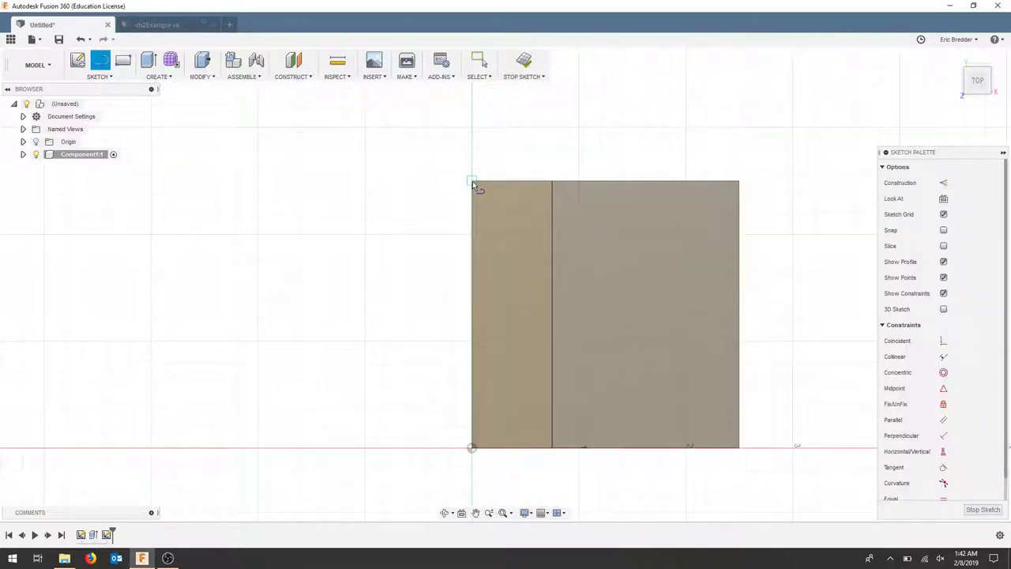
left_click(320, 187)
left_click_drag(320, 187, 320, 303)
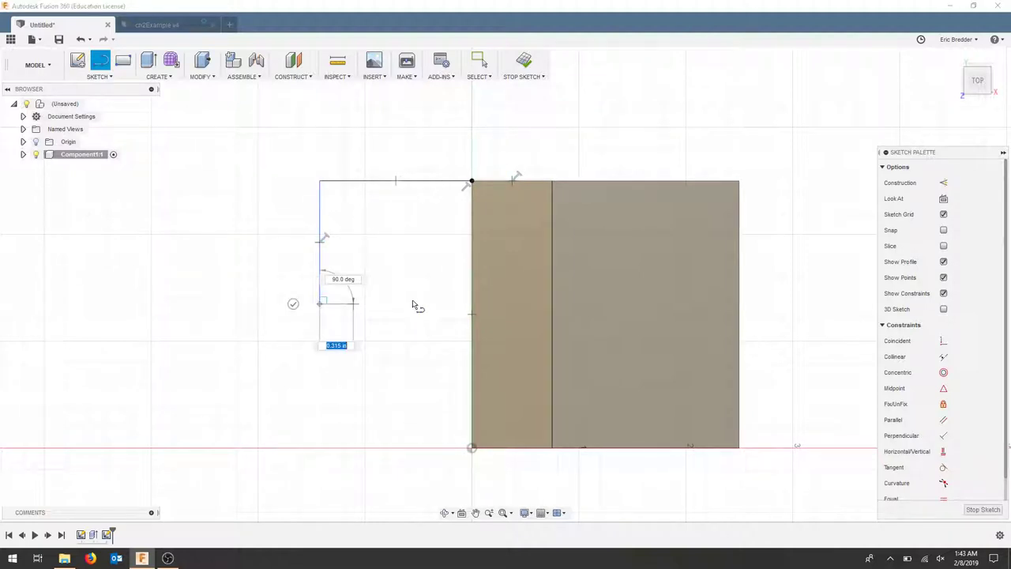
left_click(387, 303)
left_click(387, 215)
left_click(471, 214)
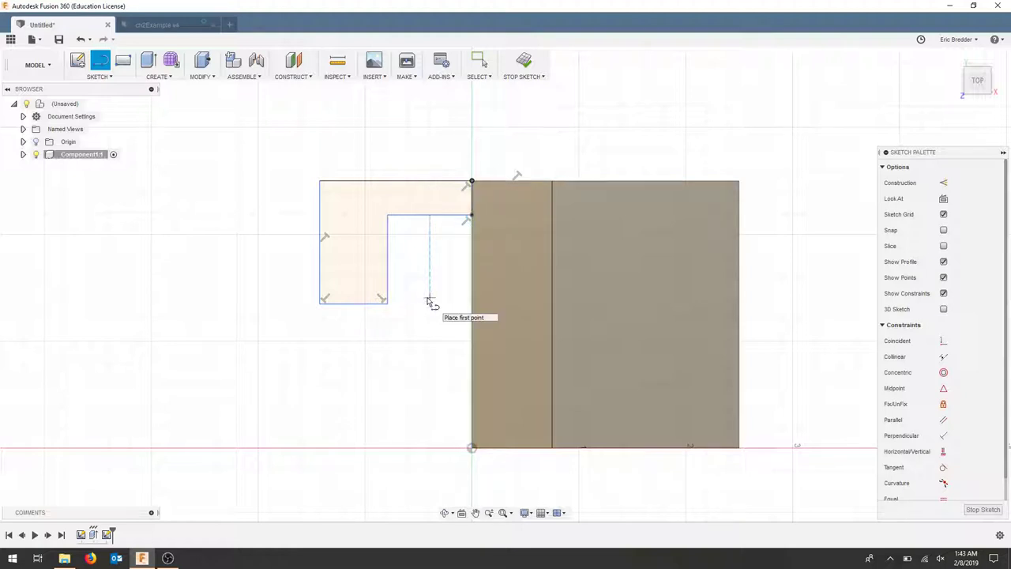
Step: Dimension the upper leg thickness to 0.75 in and the top width to 2.5 in
key("d")
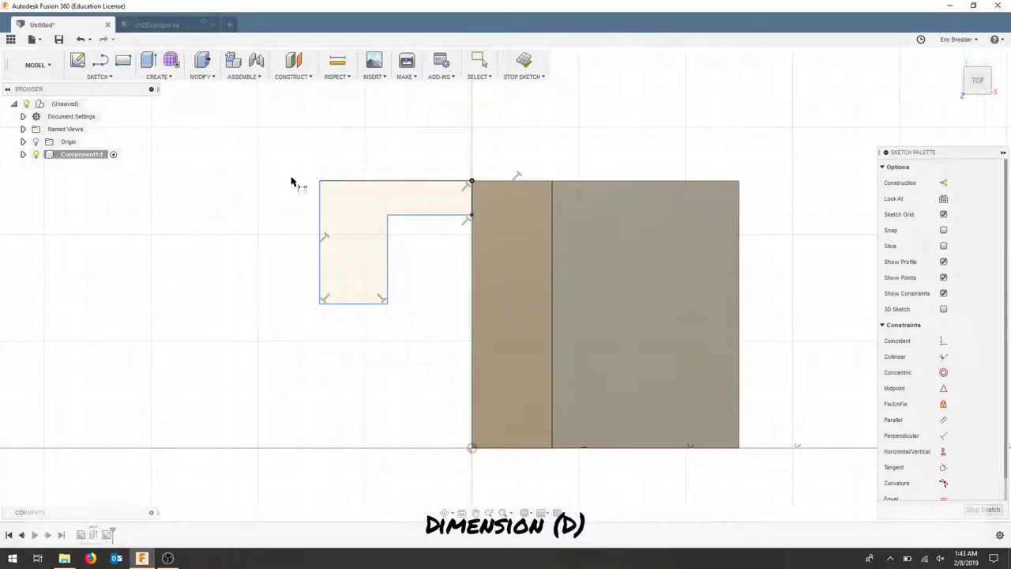
left_click(440, 216)
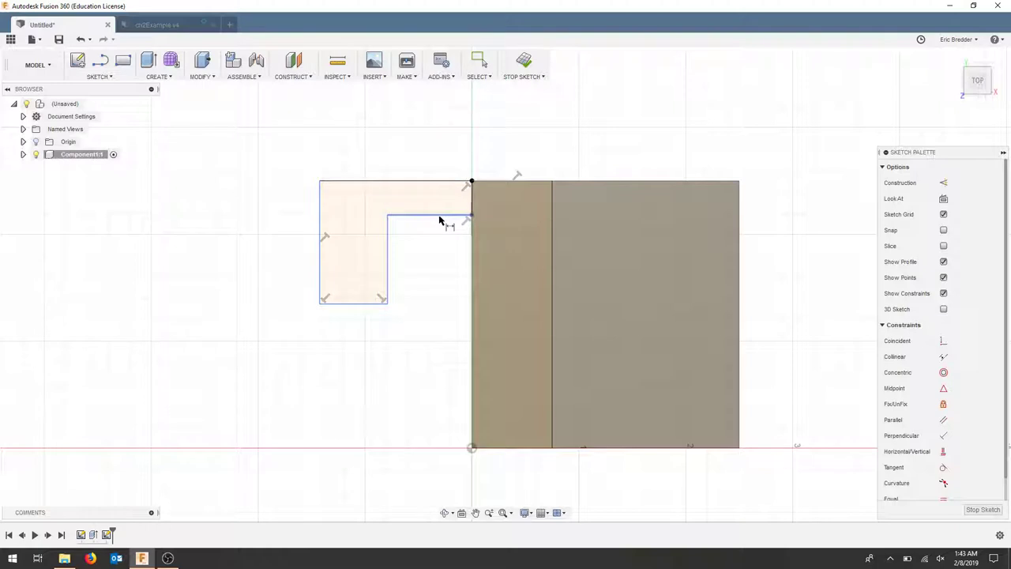
left_click(443, 185)
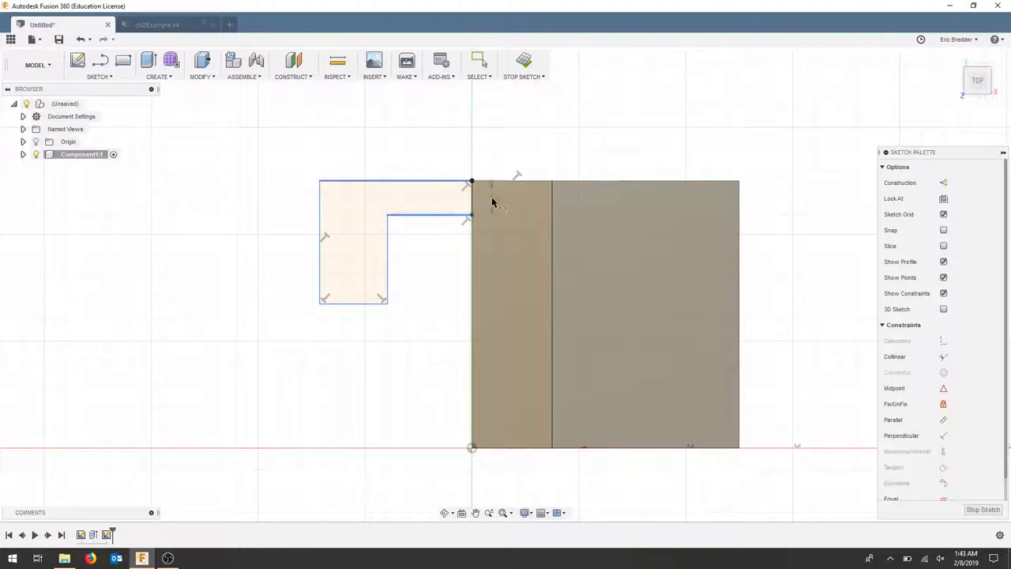
left_click(492, 198)
type(".75")
key("Return")
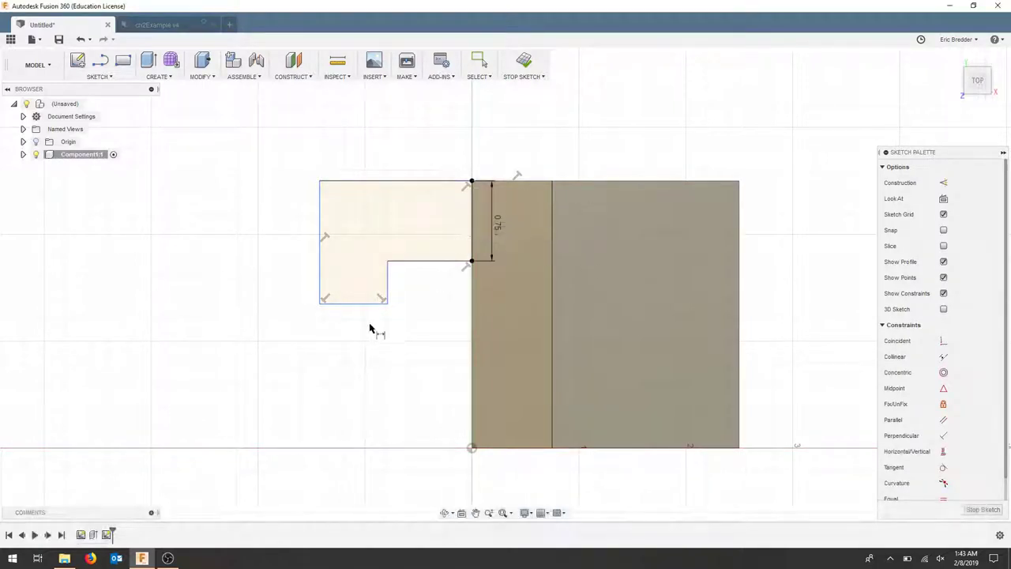
left_click(400, 181)
left_click(401, 156)
type("2.5")
key("Return")
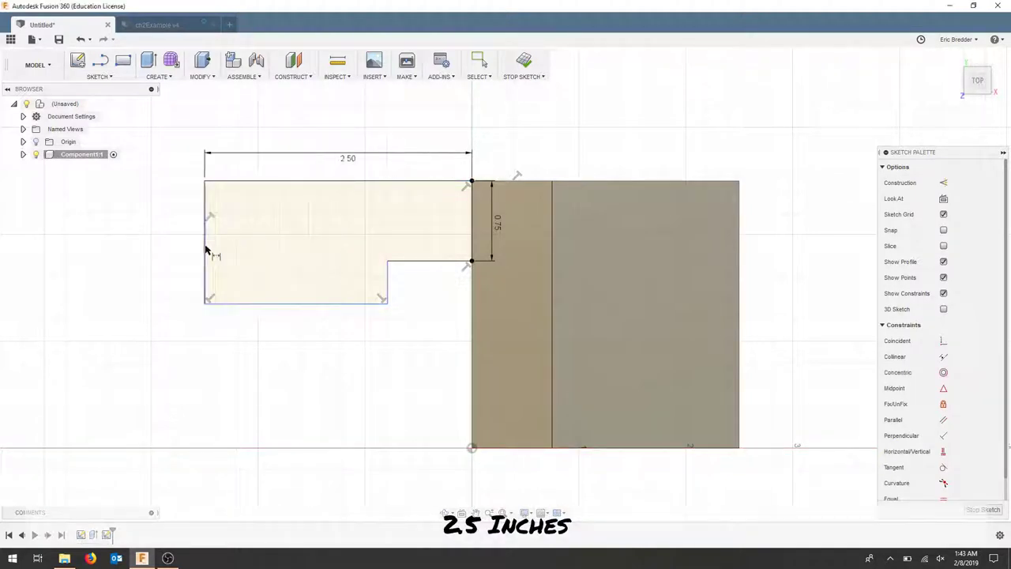
Step: Dimension the left edge height to 2.5 in and the lower leg width to 0.75 in
left_click(206, 237)
left_click(152, 251)
type("2.5")
key("Return")
scroll(366, 350, "up", 2)
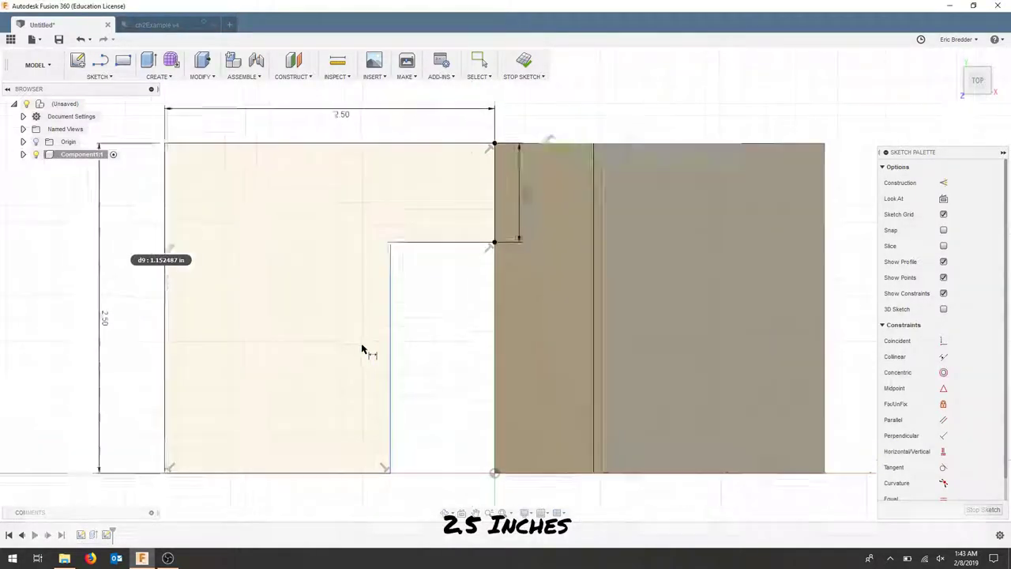
scroll(329, 356, "down", 4)
left_click(316, 385)
left_click(302, 416)
type(".75")
key("Return")
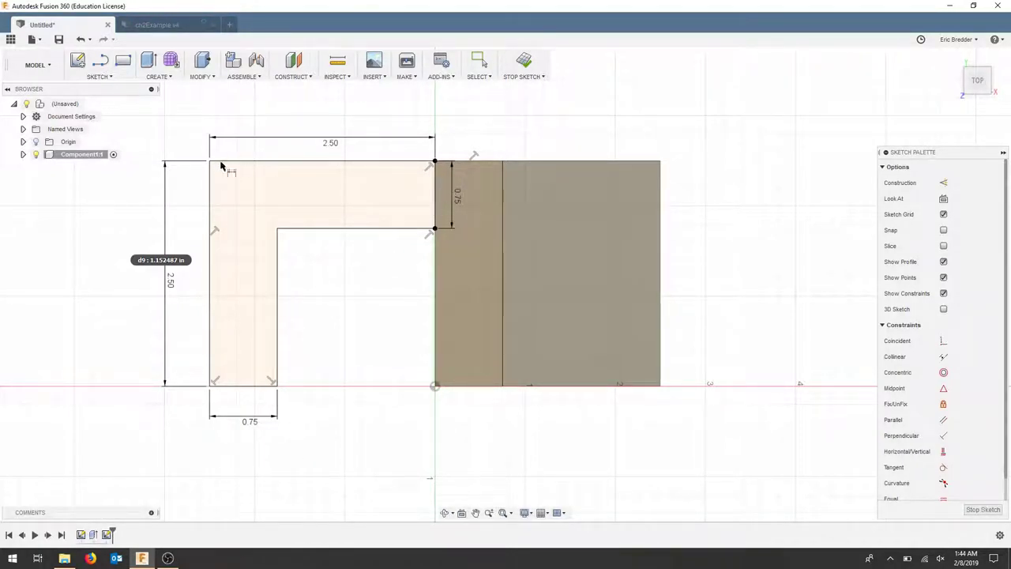
Step: Finish the sketch and return to the home isometric view
left_click(480, 60)
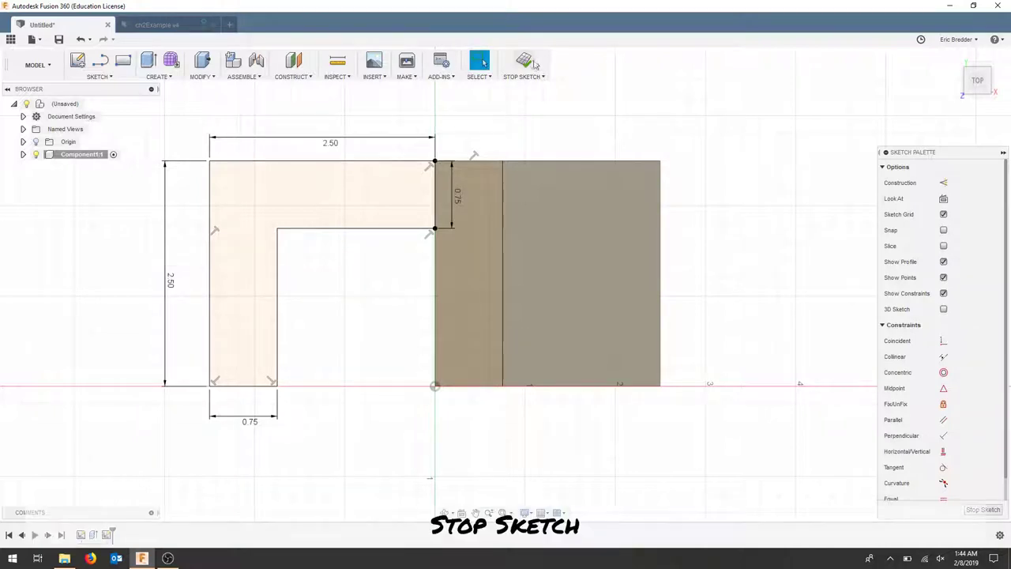
left_click(527, 62)
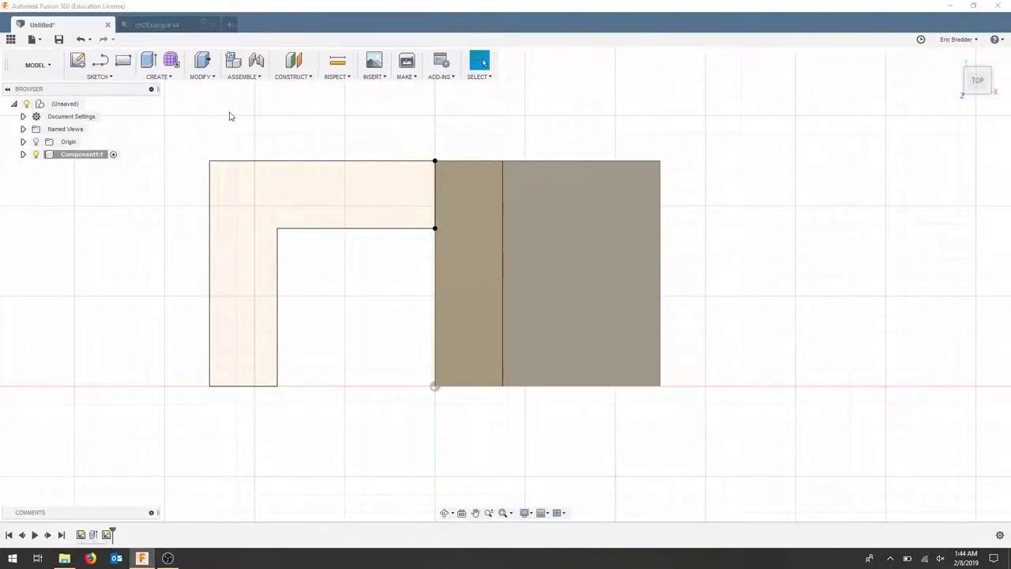
left_click(963, 61)
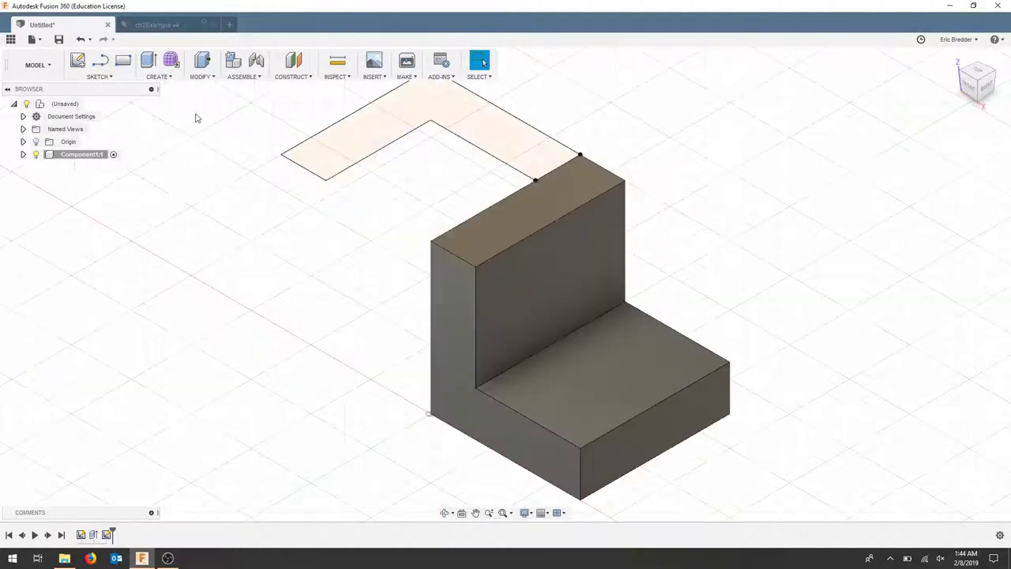
Step: Extrude the top L profile -2.5 in downward, joining it to the block
left_click(149, 61)
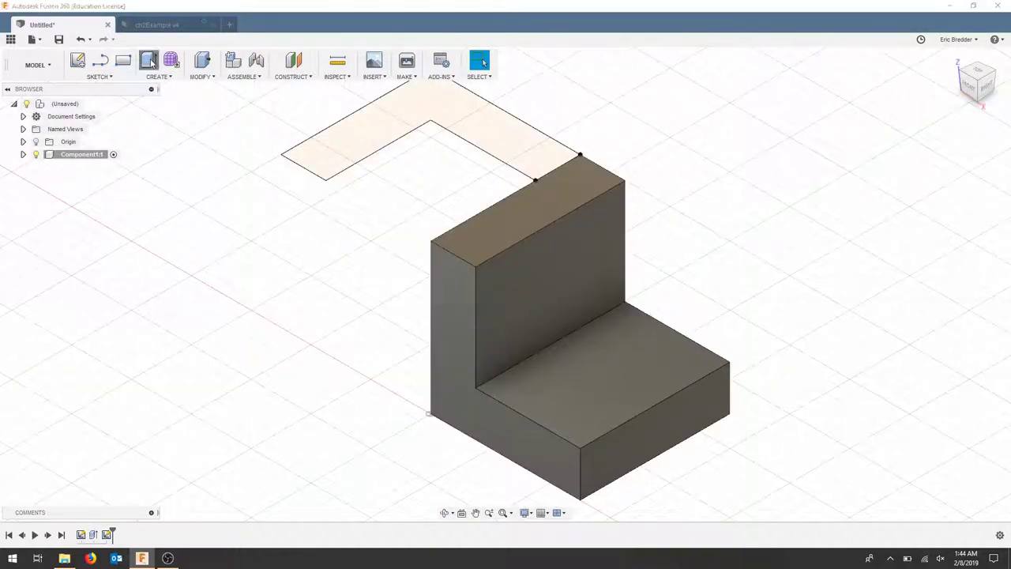
left_click(473, 120)
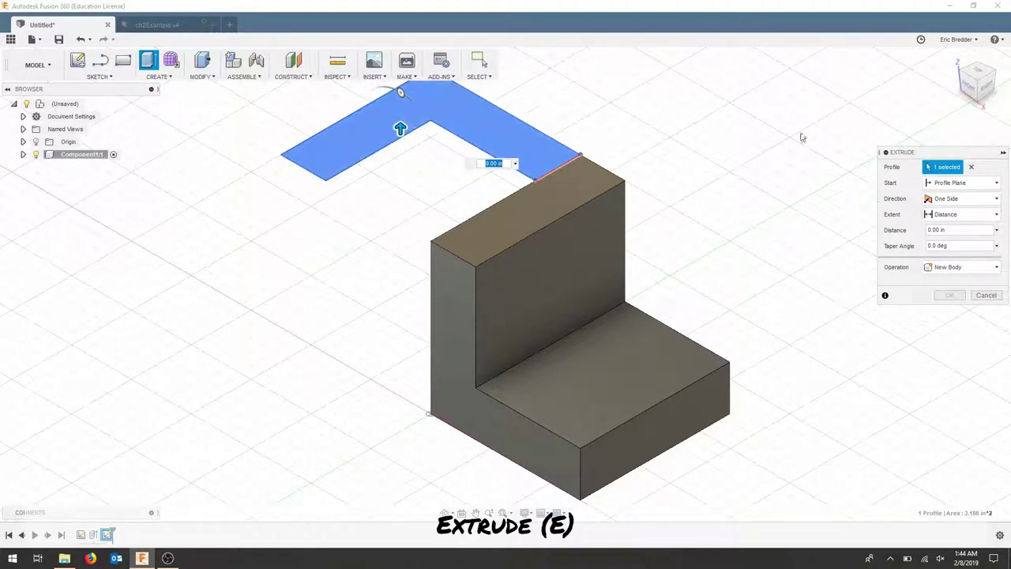
left_click(959, 230)
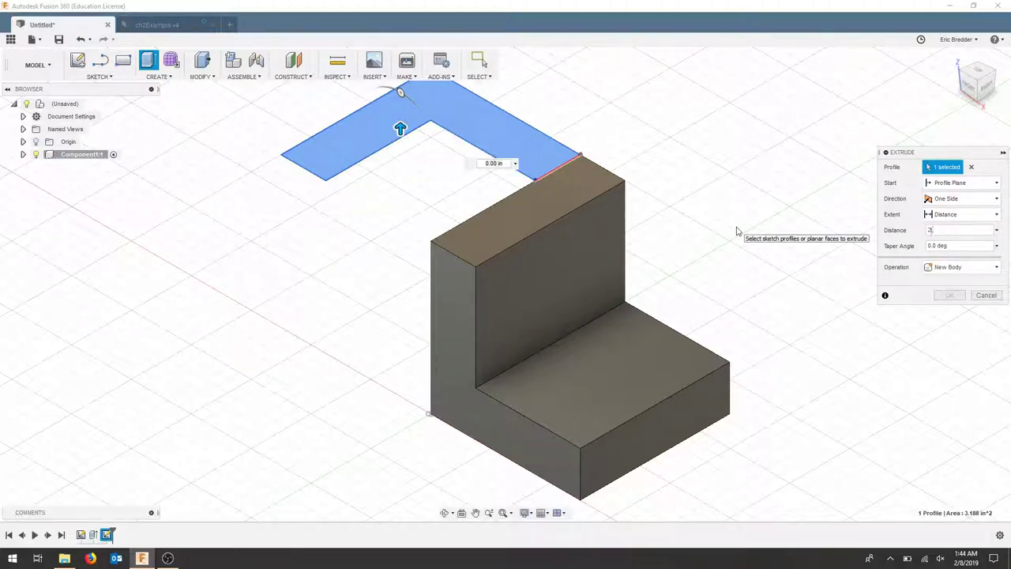
type("2.5")
key("Return")
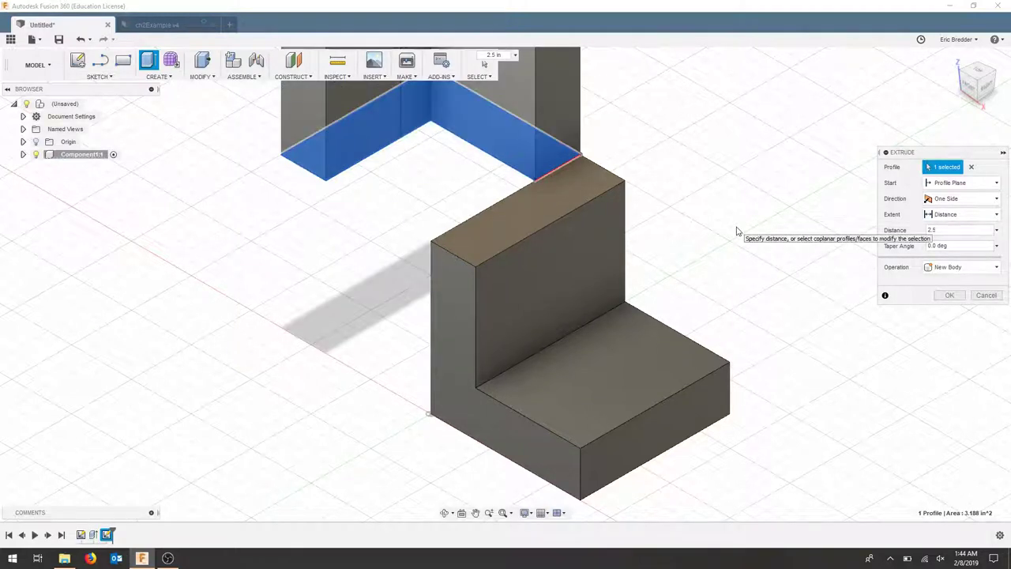
scroll(645, 258, "down", 3)
middle_click_drag(572, 296, 569, 349)
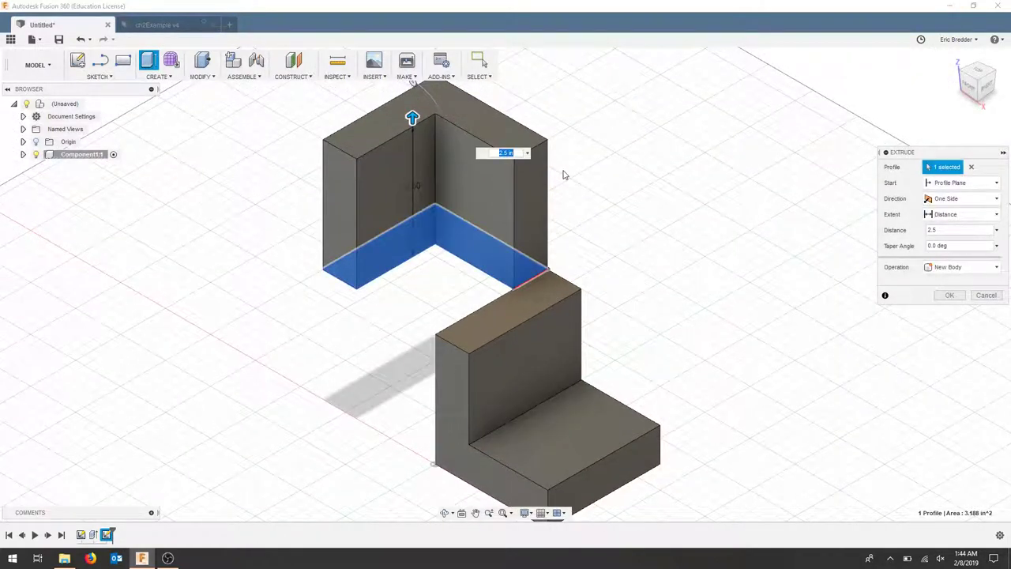
left_click(936, 232)
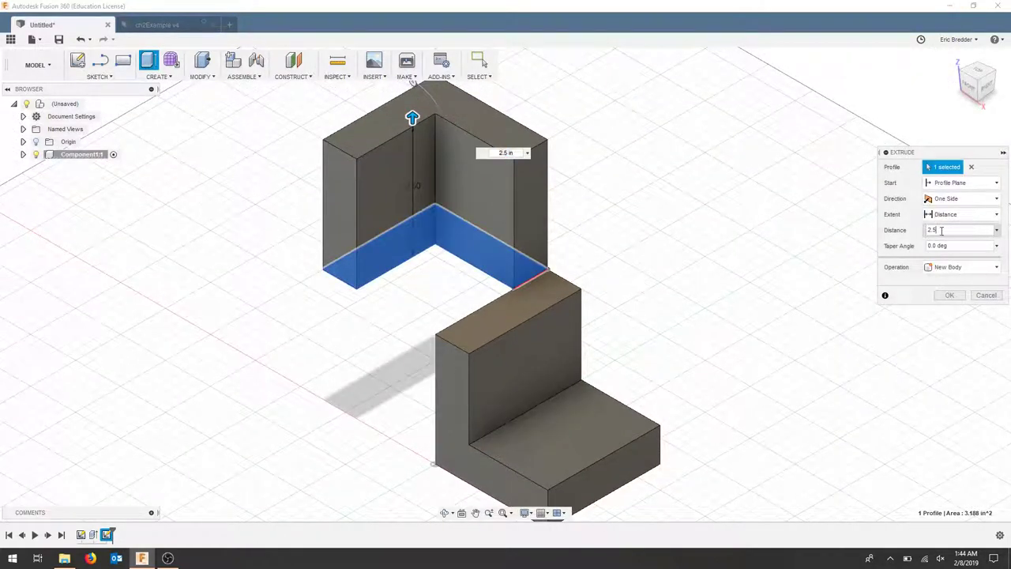
double_click(938, 229)
type("-2.5")
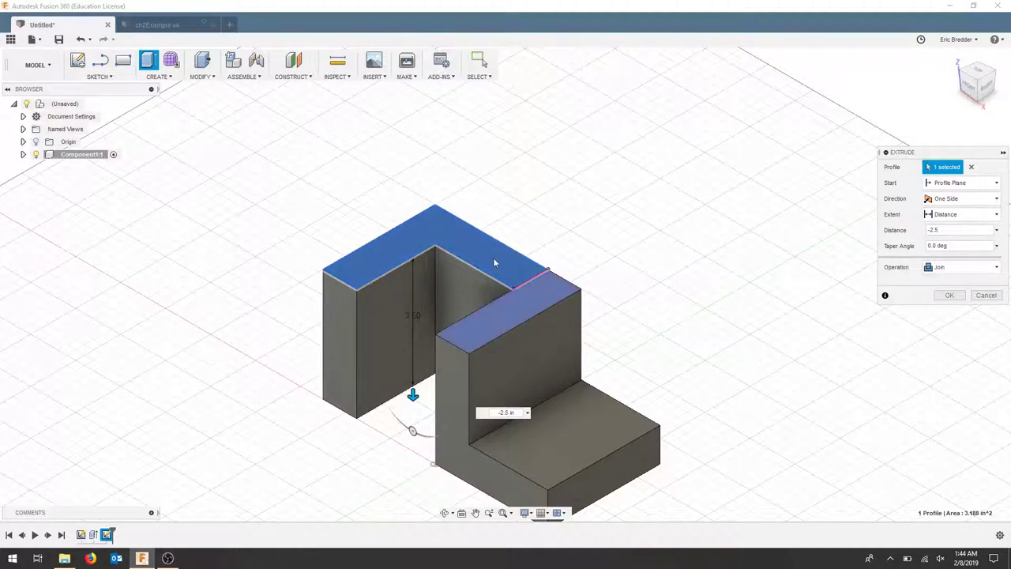
left_click(952, 296)
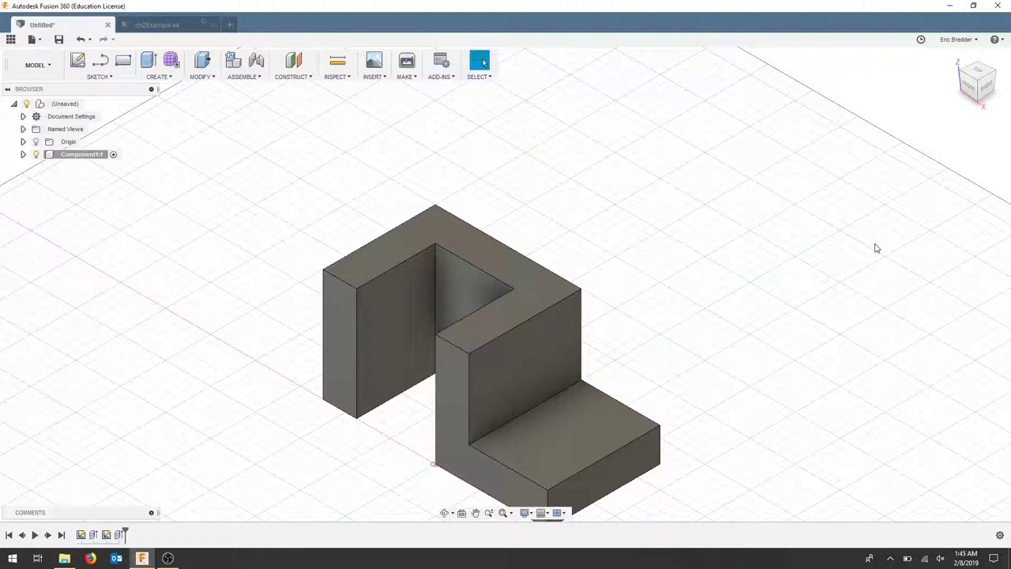
Step: Draw a center-diameter circle of 0.75 in on the base flange's top face
left_click(97, 77)
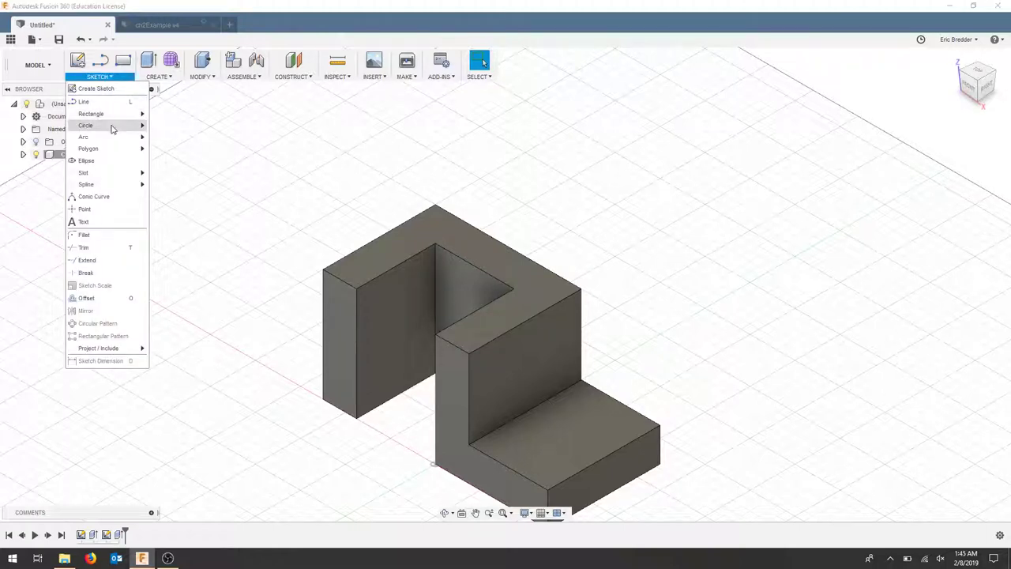
mouse_move(111, 125)
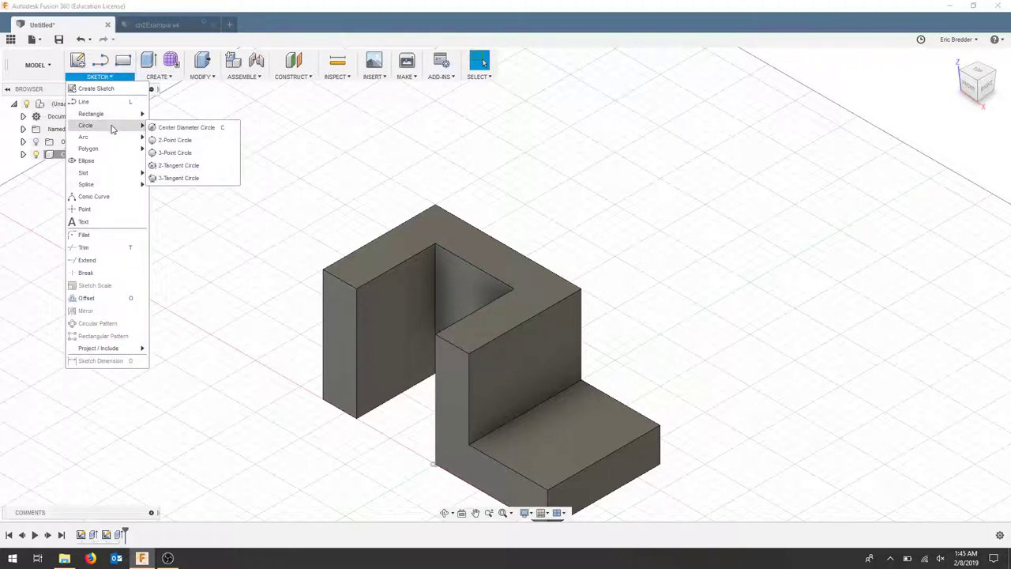
left_click(188, 129)
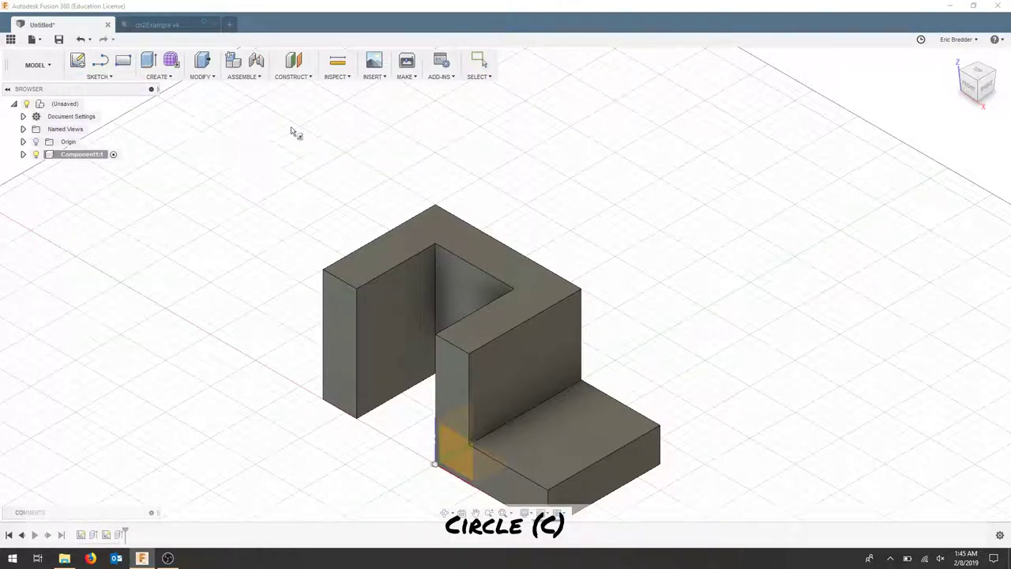
left_click(568, 435)
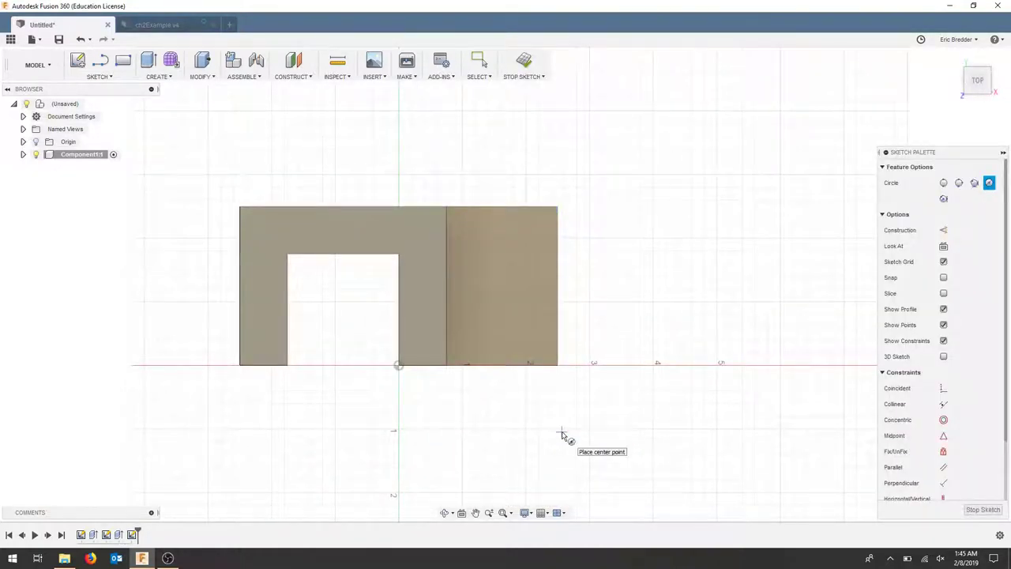
left_click(490, 273)
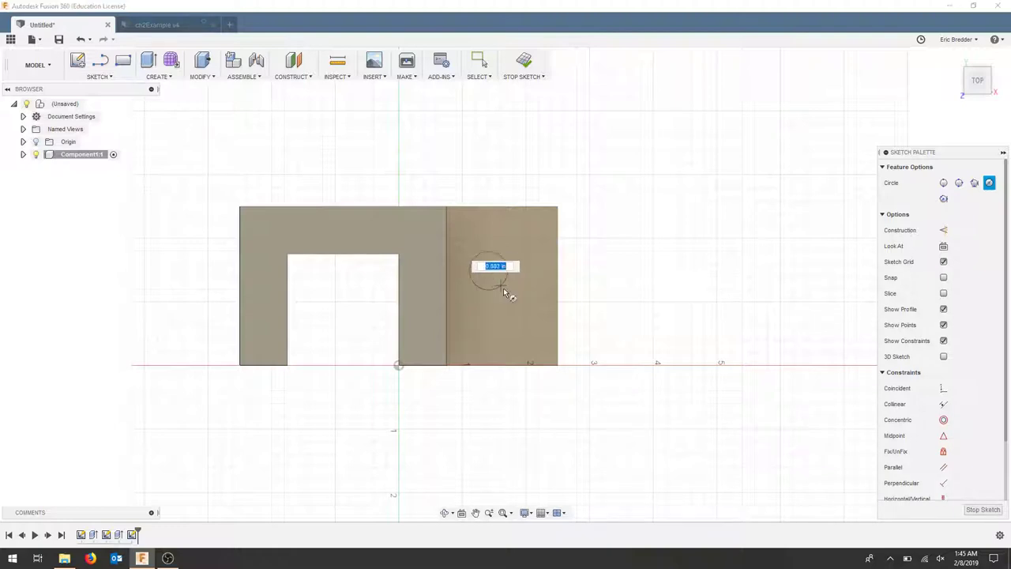
key("BackSpace")
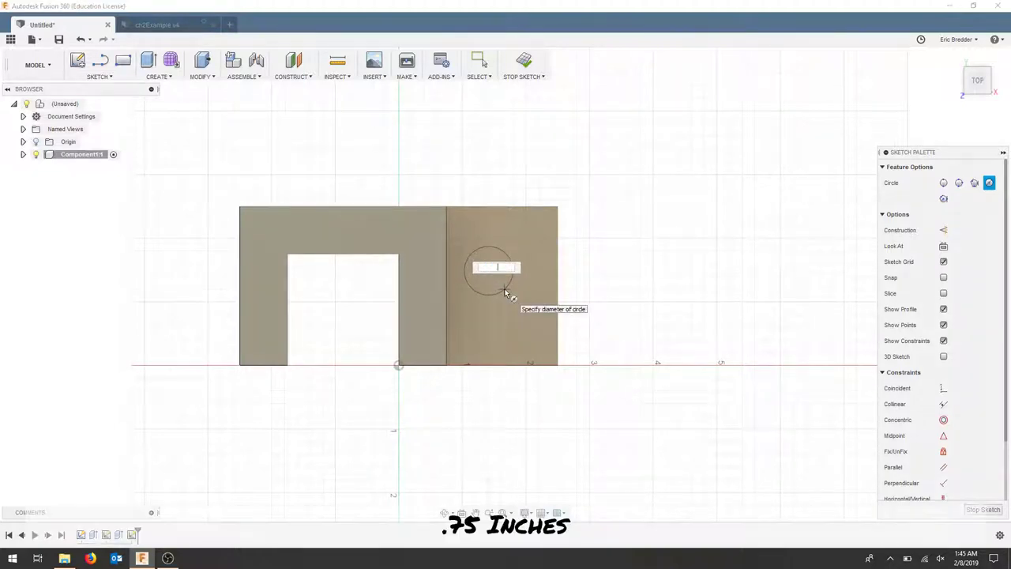
type(".75")
key("Tab")
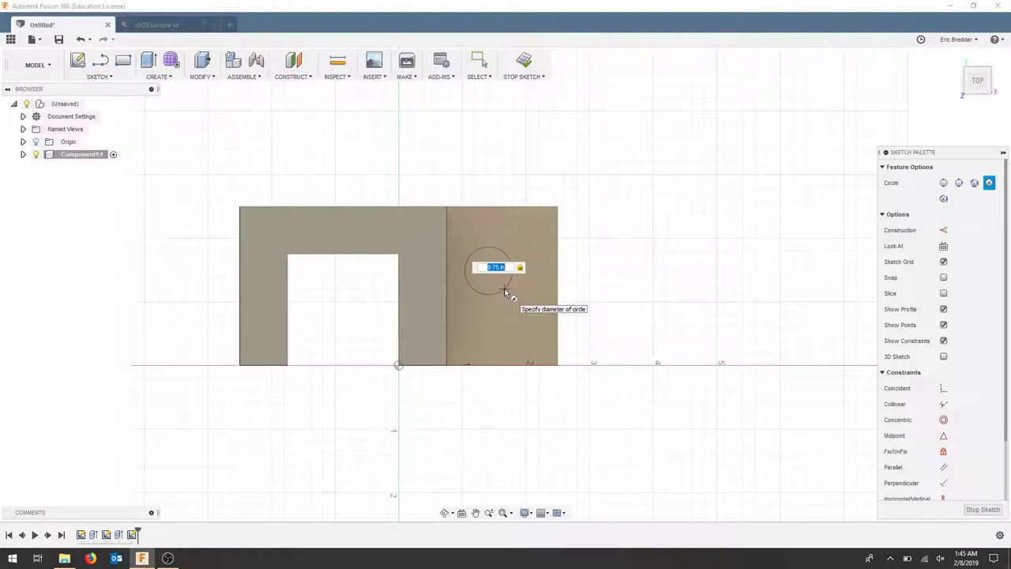
key("Return")
key("Escape")
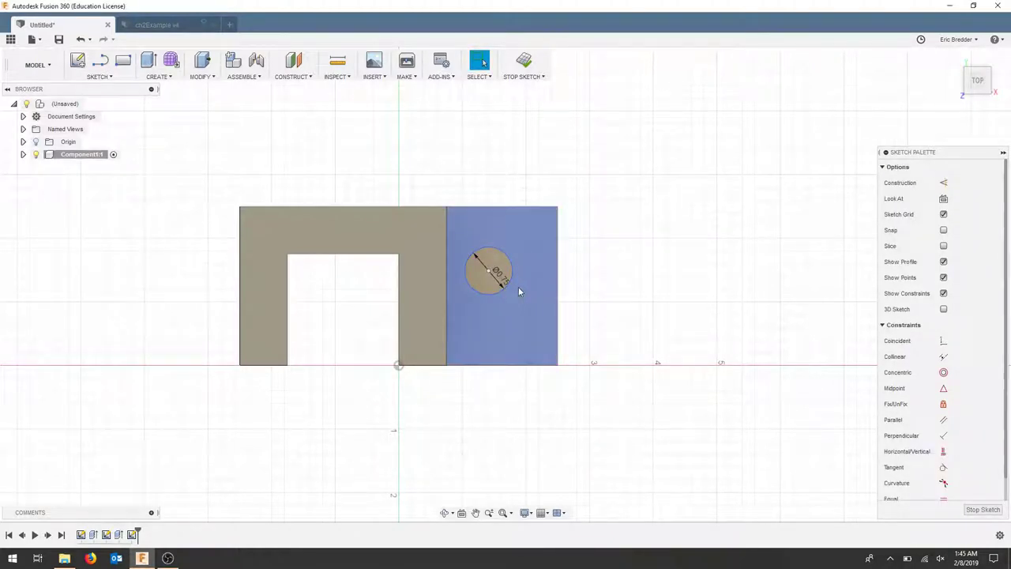
Step: Dimension the circle's centre 1.25 in below the flange's top edge and 0.75 in from its right edge
key("d")
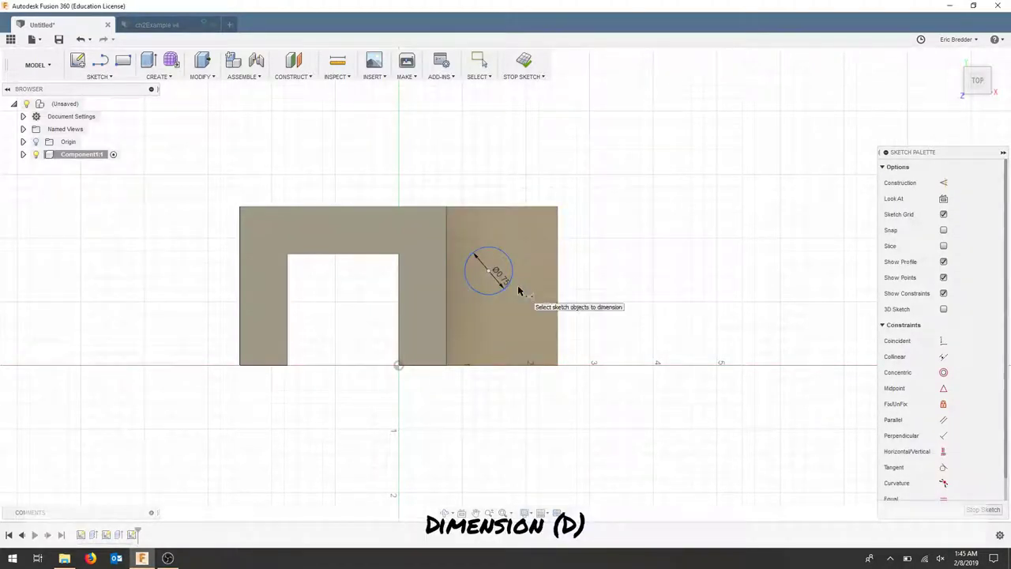
left_click(526, 209)
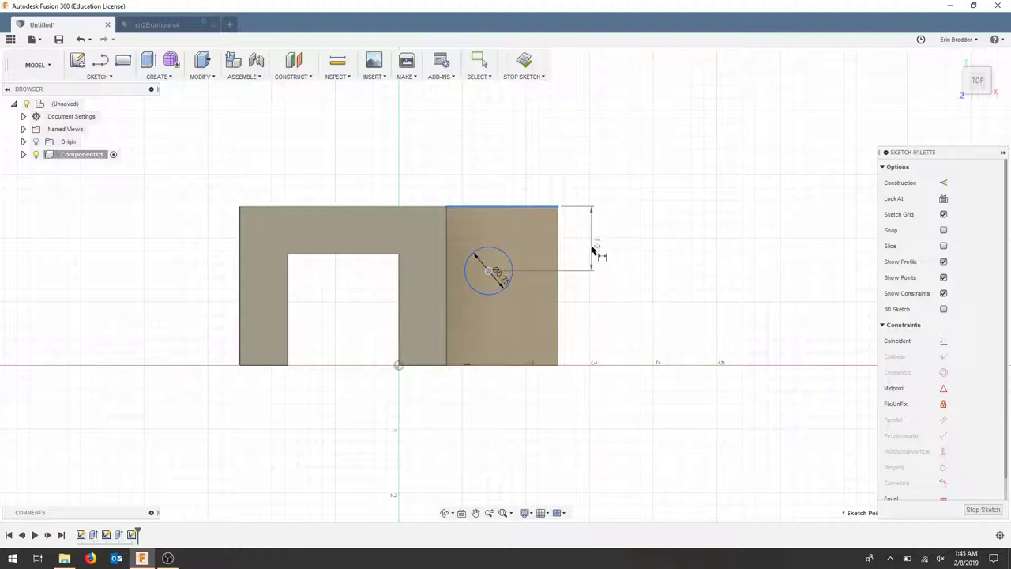
left_click(594, 252)
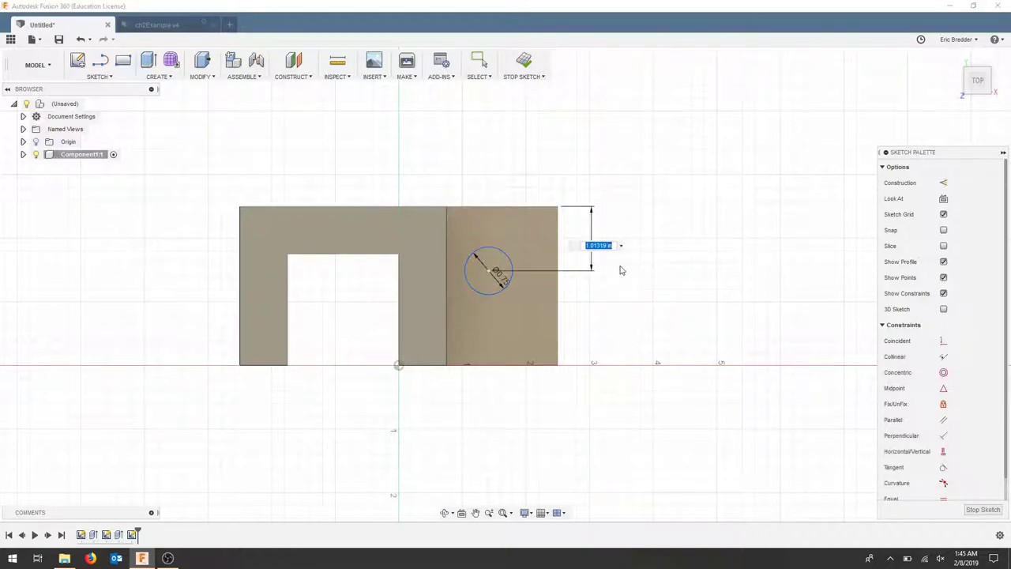
type("1.25")
key("Return")
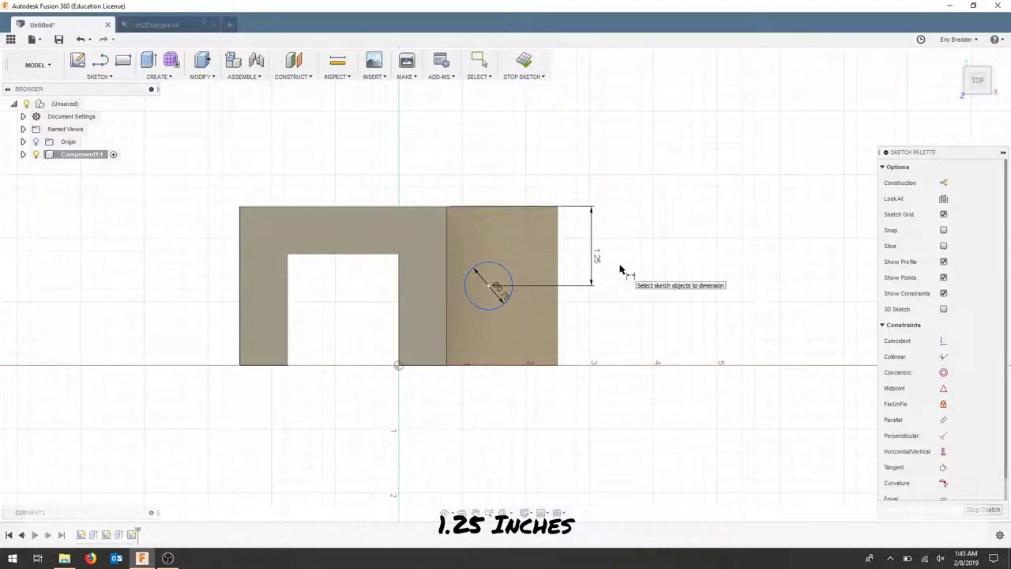
left_click(490, 288)
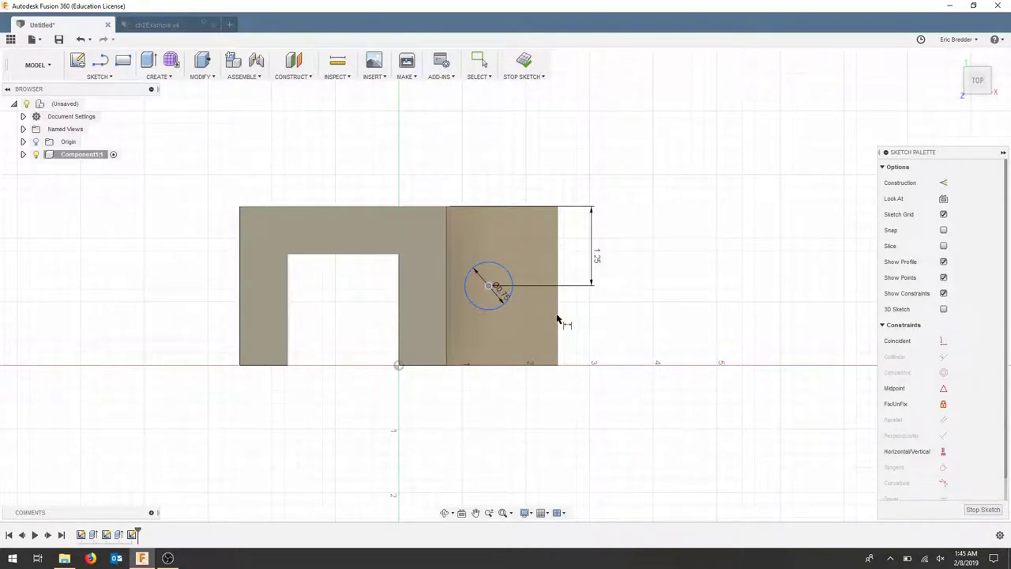
left_click(552, 376)
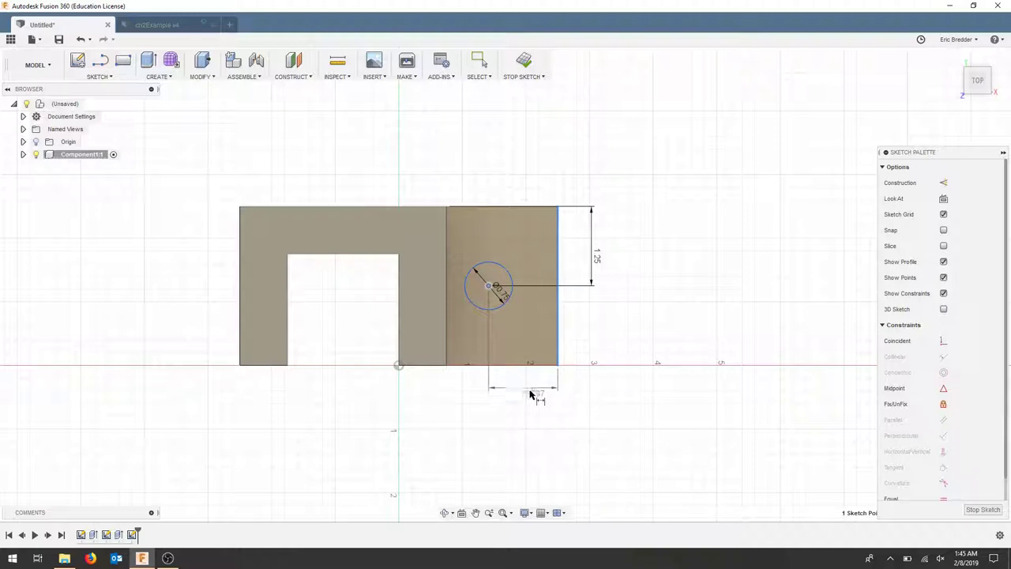
left_click(532, 395)
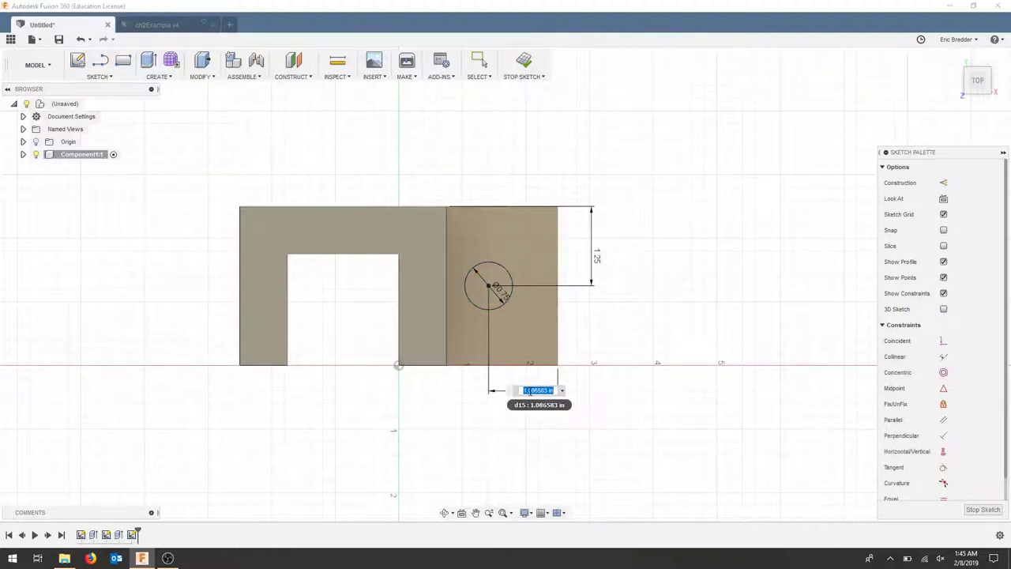
key("BackSpace")
type(".75")
key("Return")
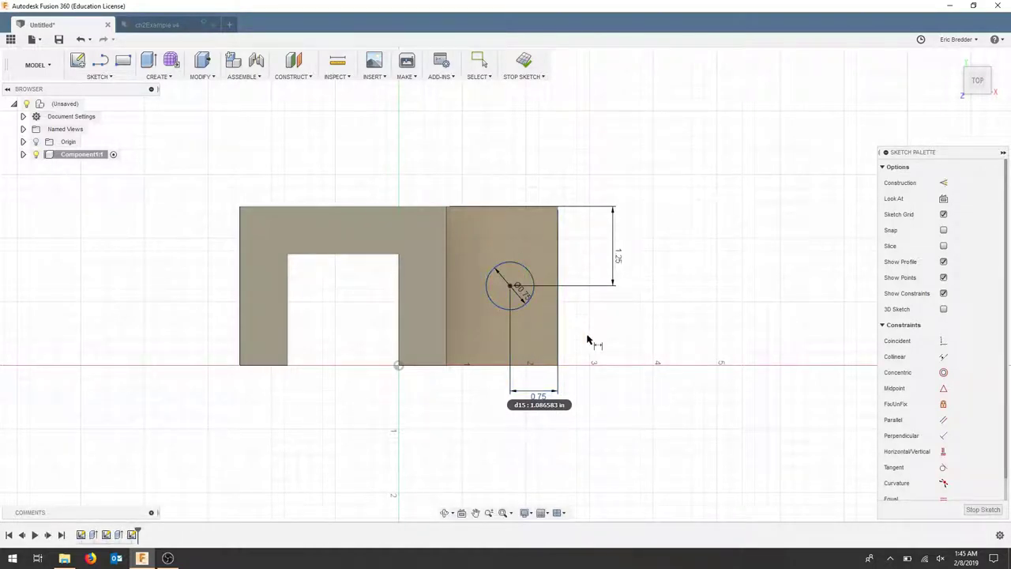
Step: Finish the sketch and extrude the circle as an All-extent cut, boring the hole through the flange
left_click(523, 64)
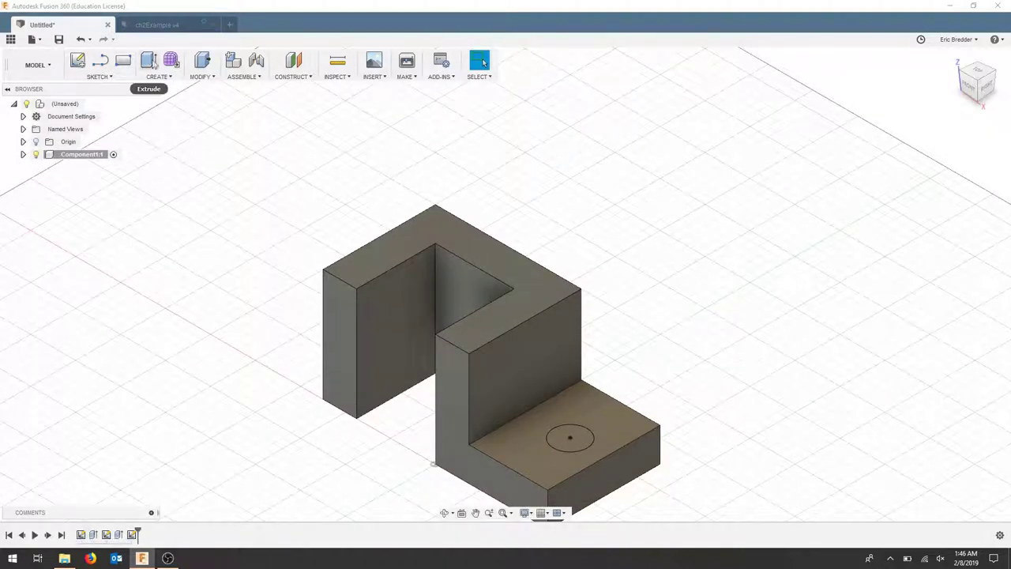
left_click(148, 61)
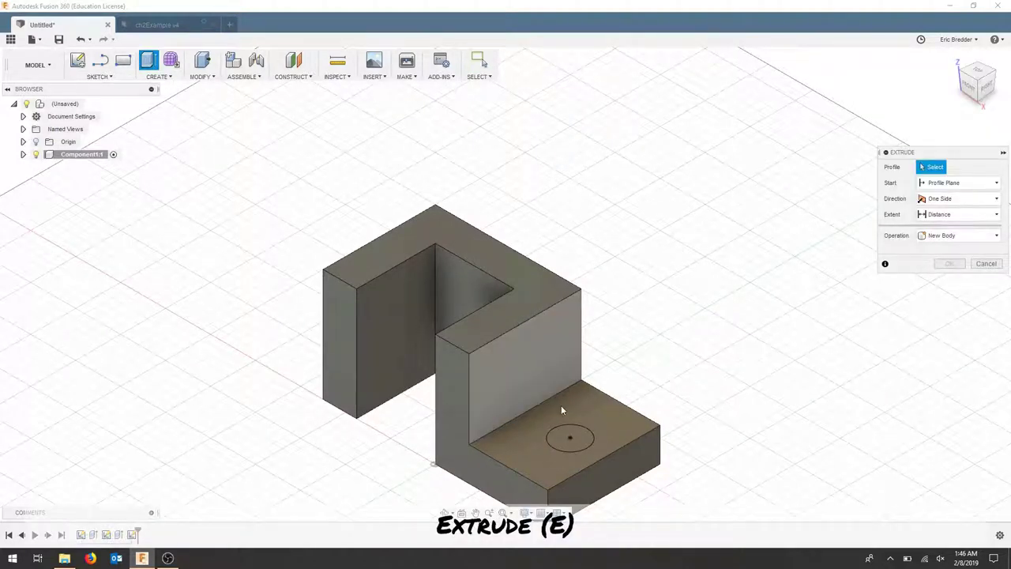
left_click(582, 438)
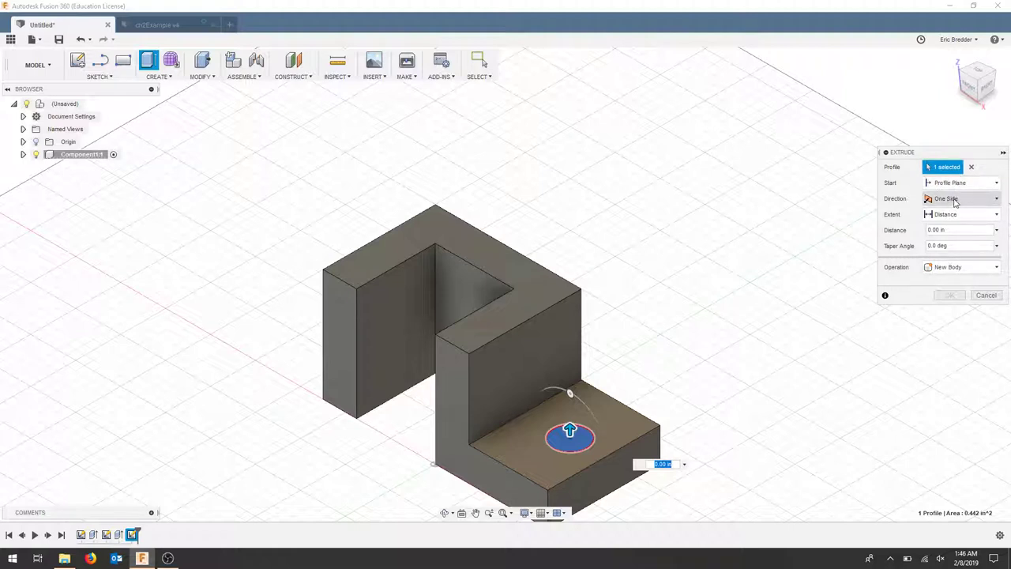
left_click(996, 215)
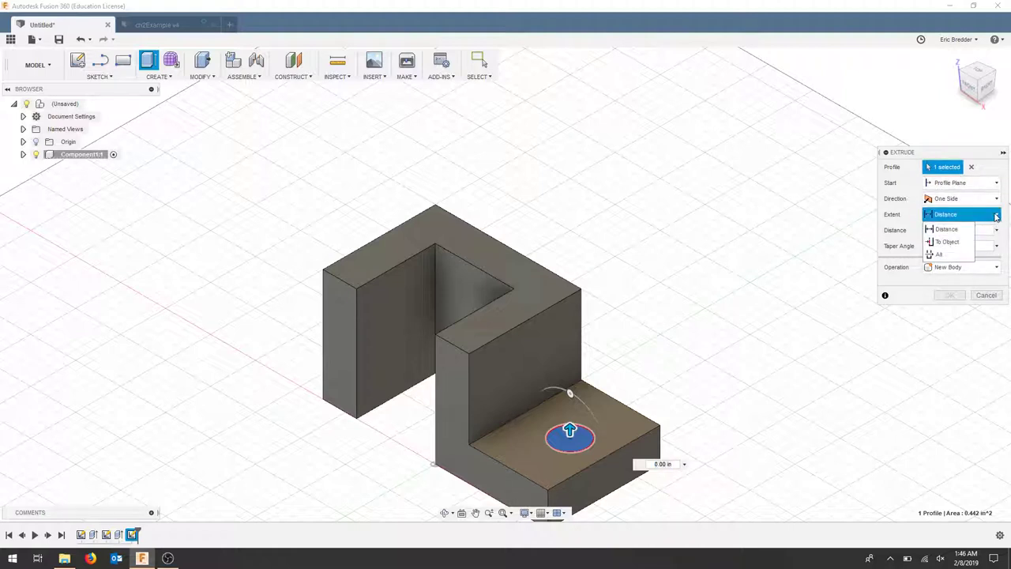
left_click(939, 256)
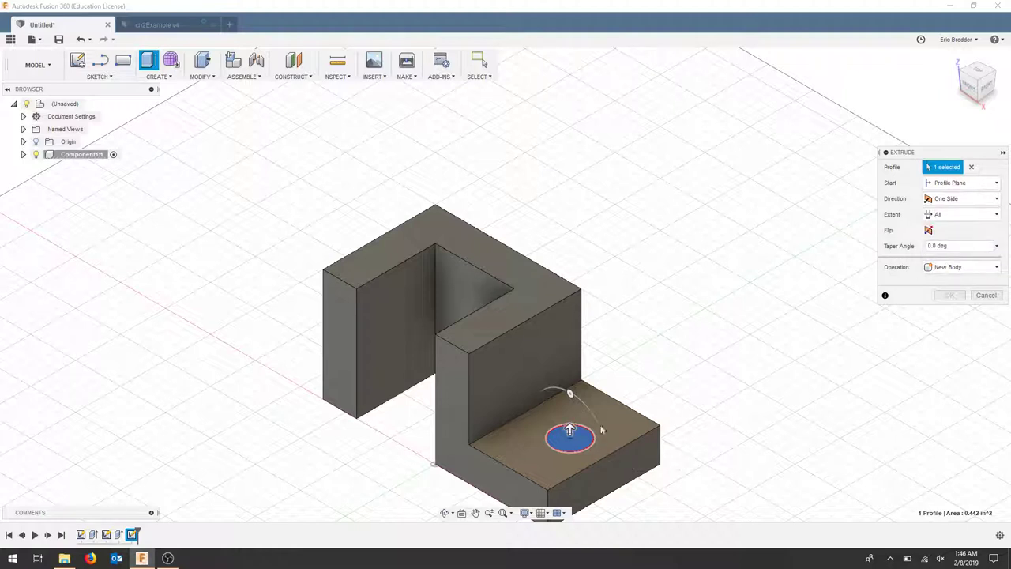
left_click(929, 230)
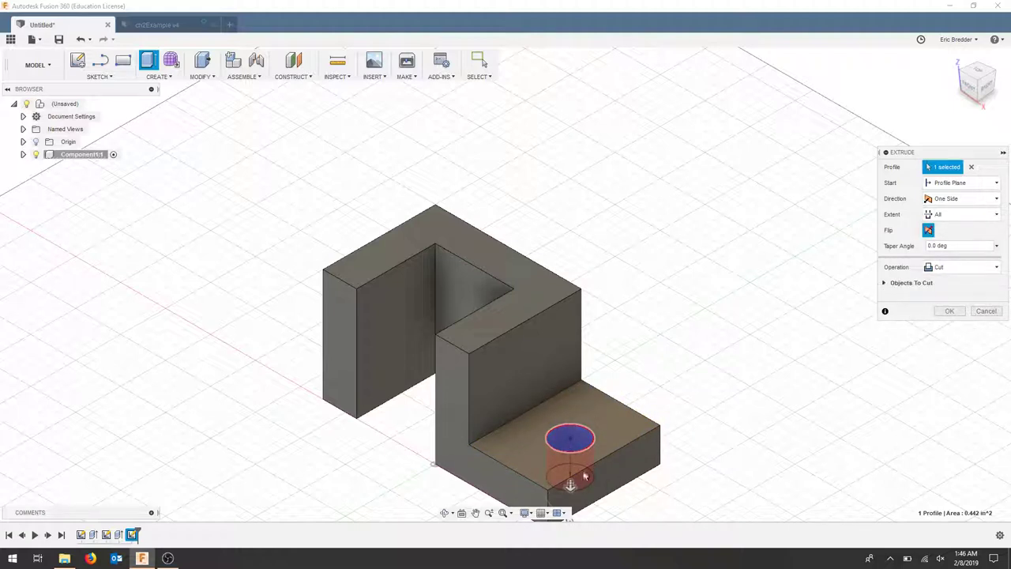
middle_click_drag(609, 465, 580, 364)
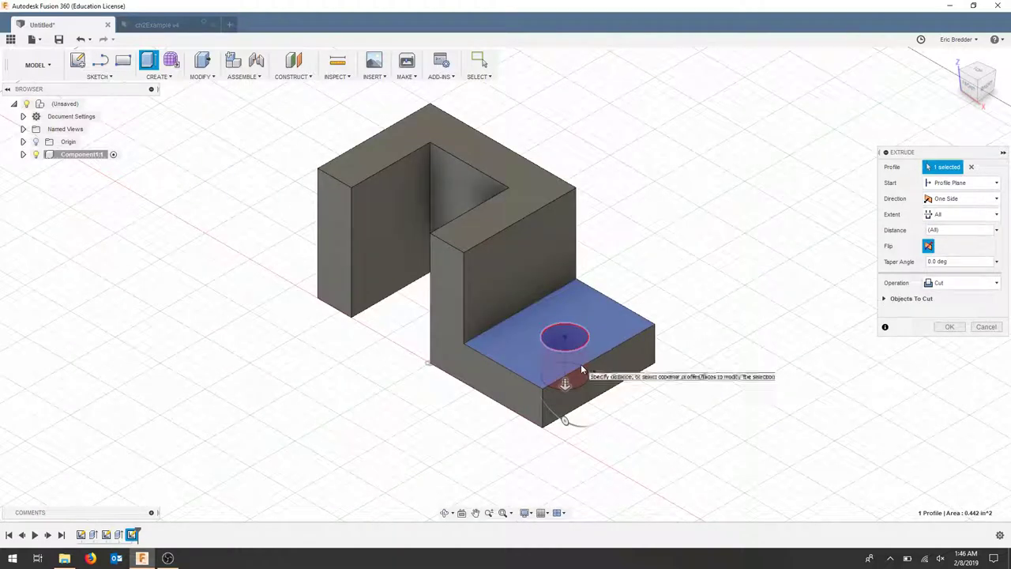
left_click(948, 328)
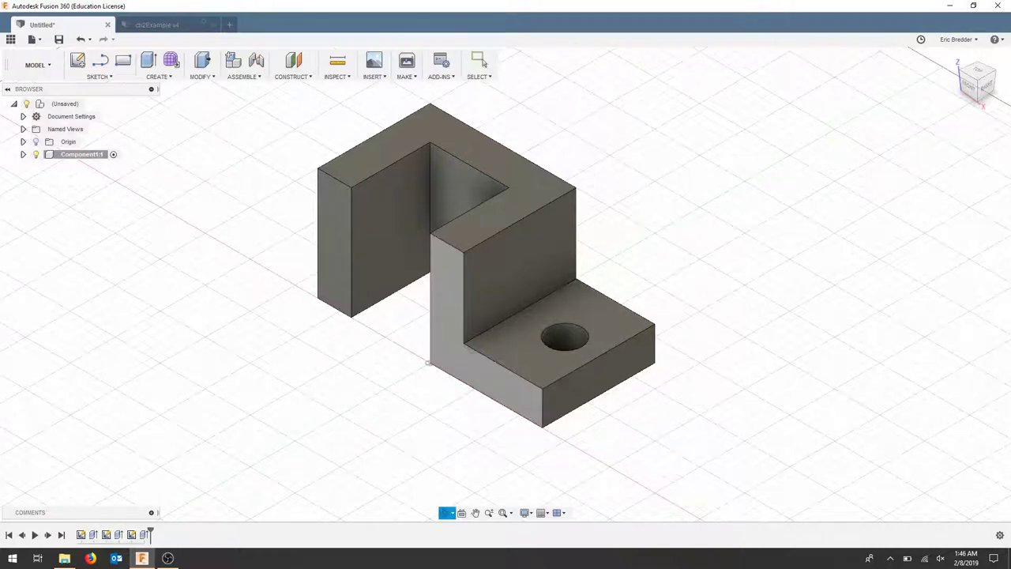
Step: On the upright's side face, sketch a diagonal line from the top edge to the left edge
middle_click_drag(464, 318, 470, 371, "shift")
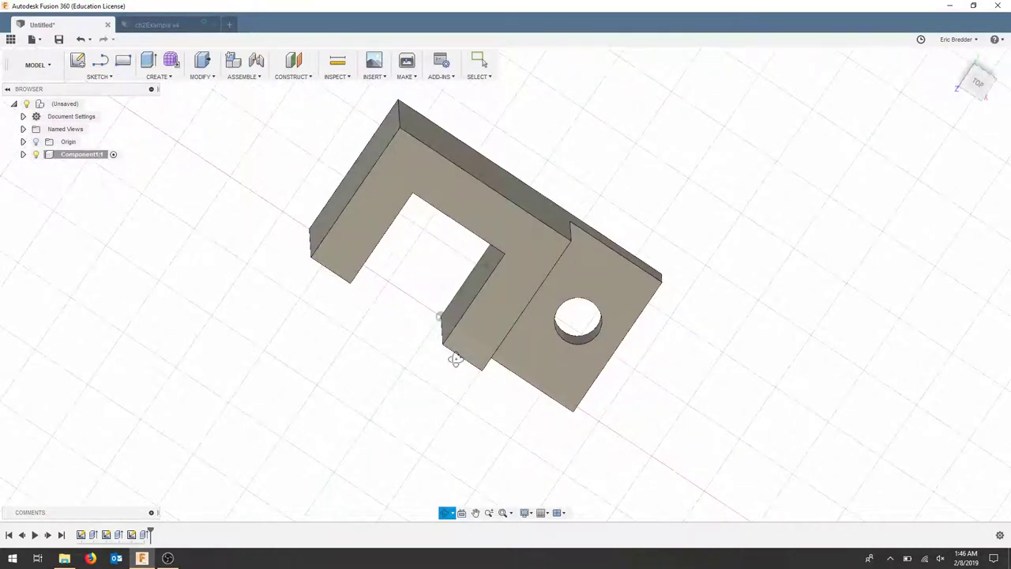
left_click(957, 63)
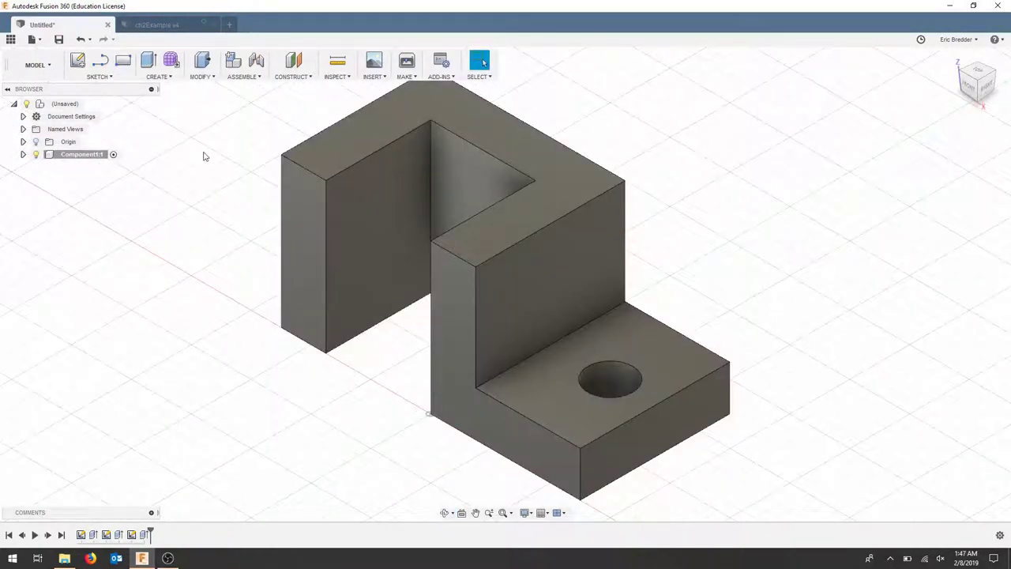
left_click(109, 68)
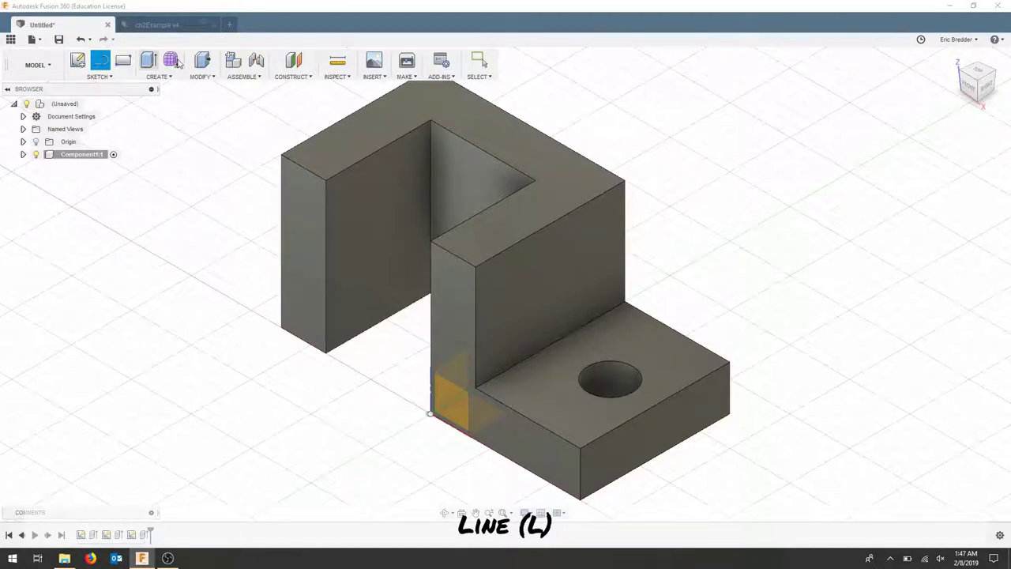
left_click(505, 287)
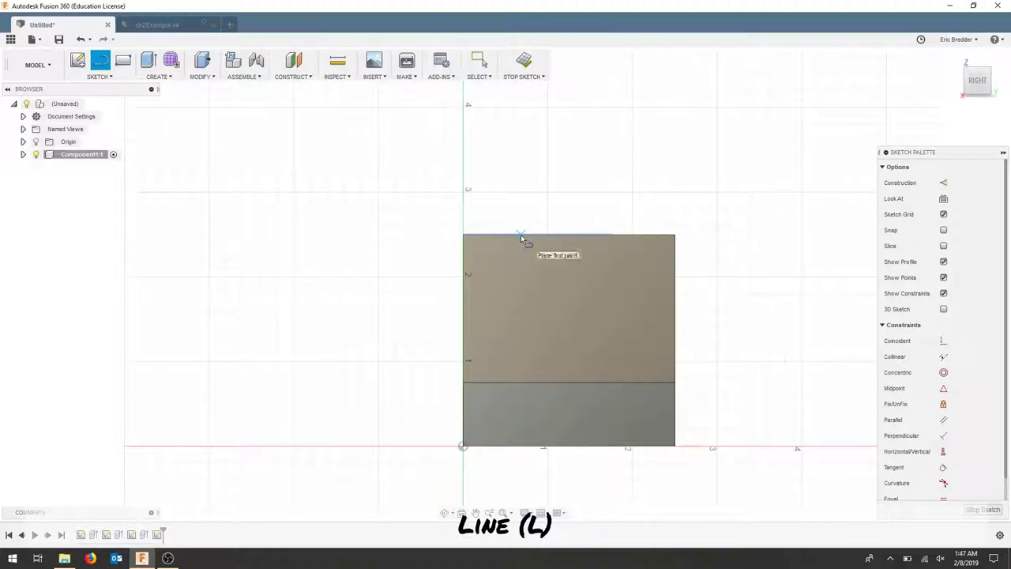
left_click(521, 235)
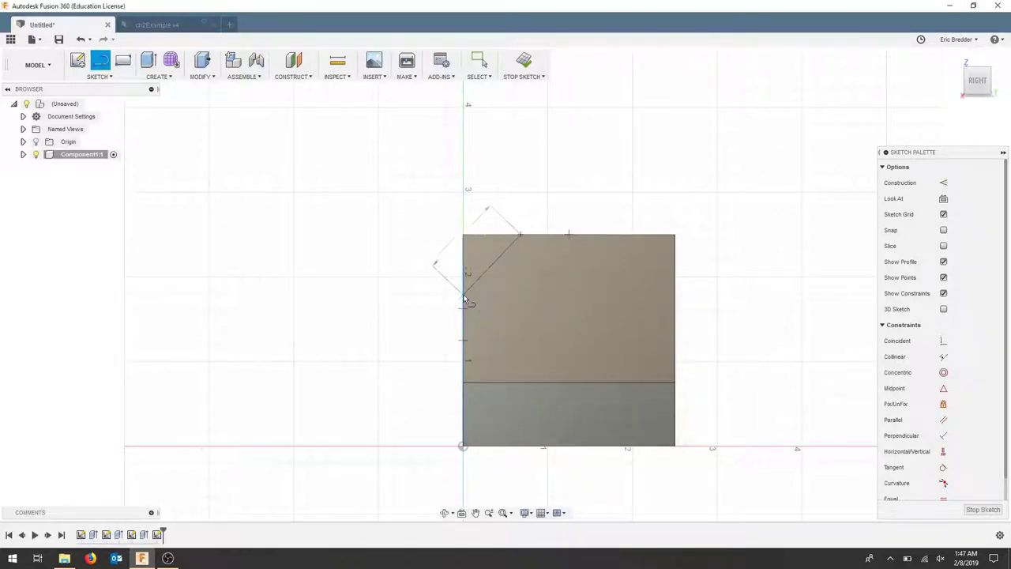
left_click(463, 295)
Step: Dimension the diagonal at 45° to the top edge and 1.00 in horizontal width
key("d")
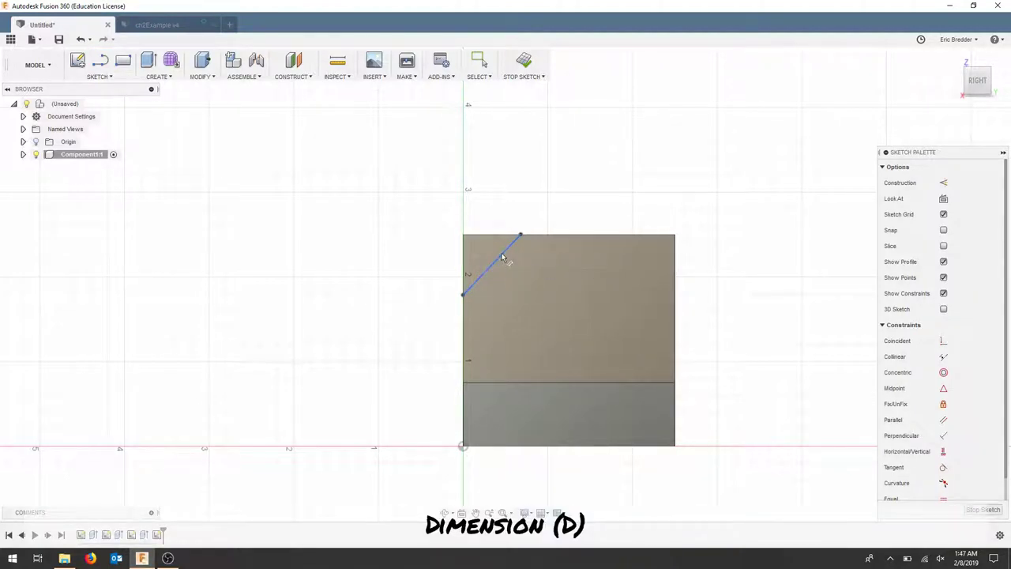
left_click(500, 257)
left_click(478, 236)
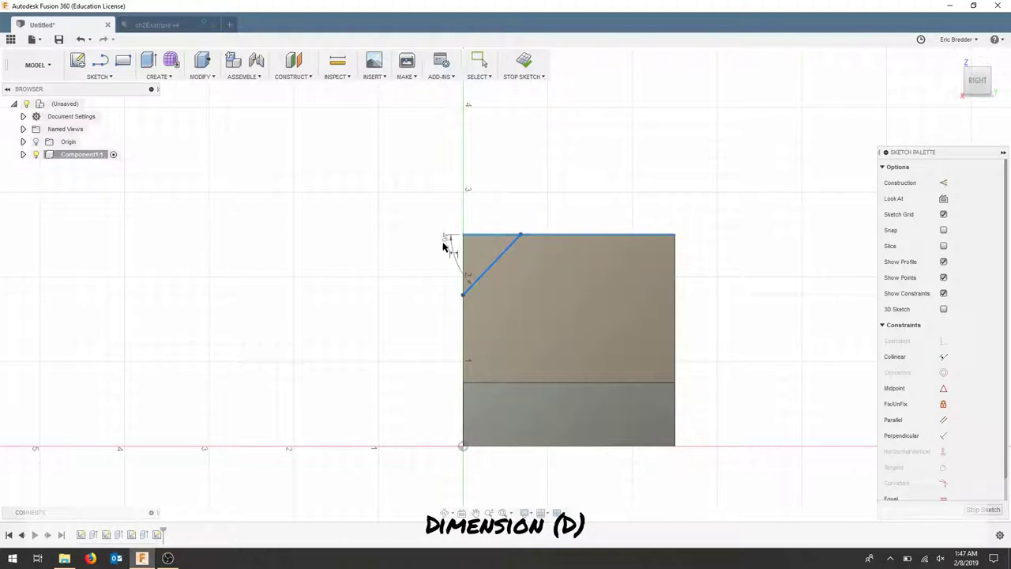
left_click(421, 294)
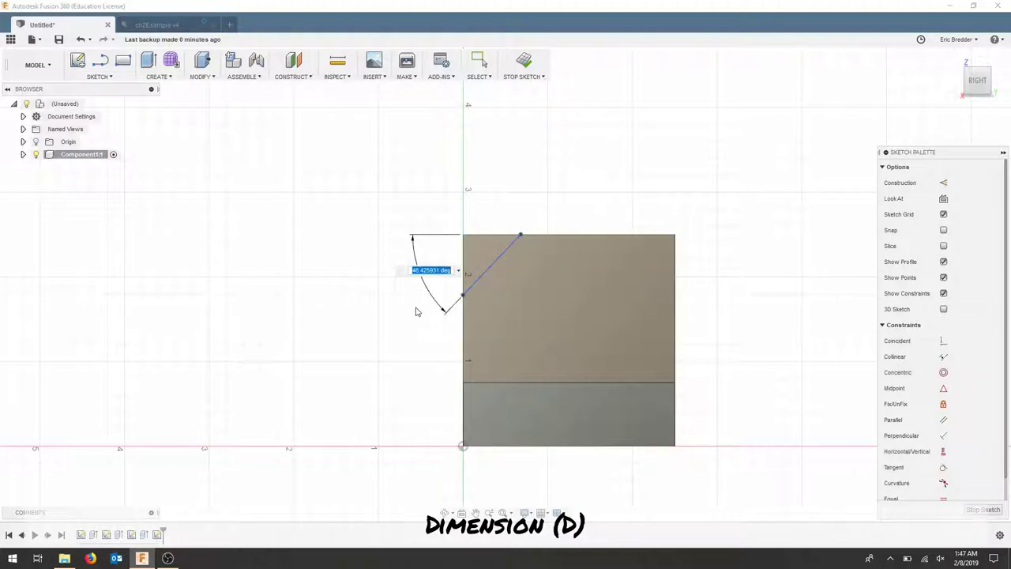
type("45")
key("Return")
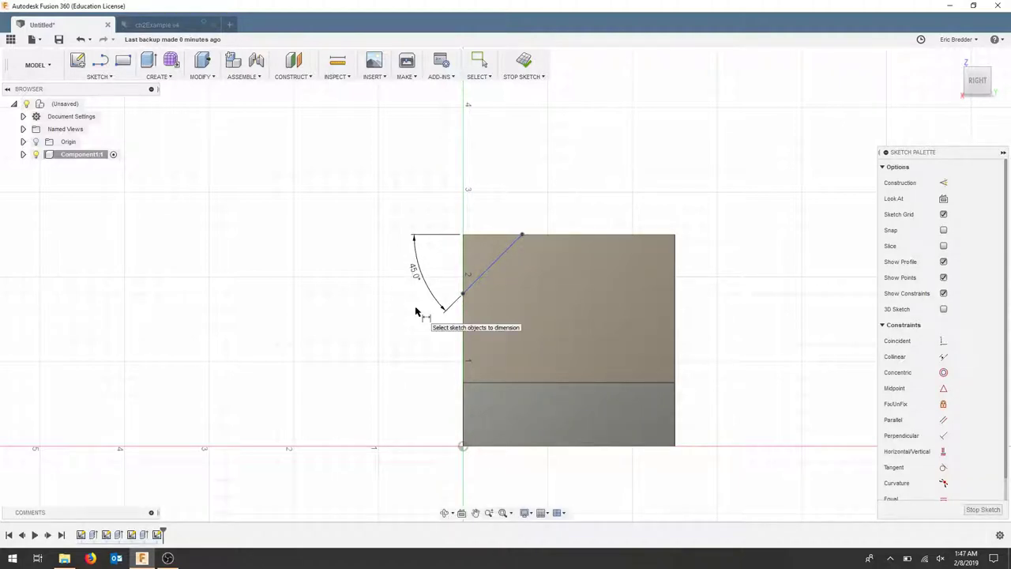
left_click(521, 234)
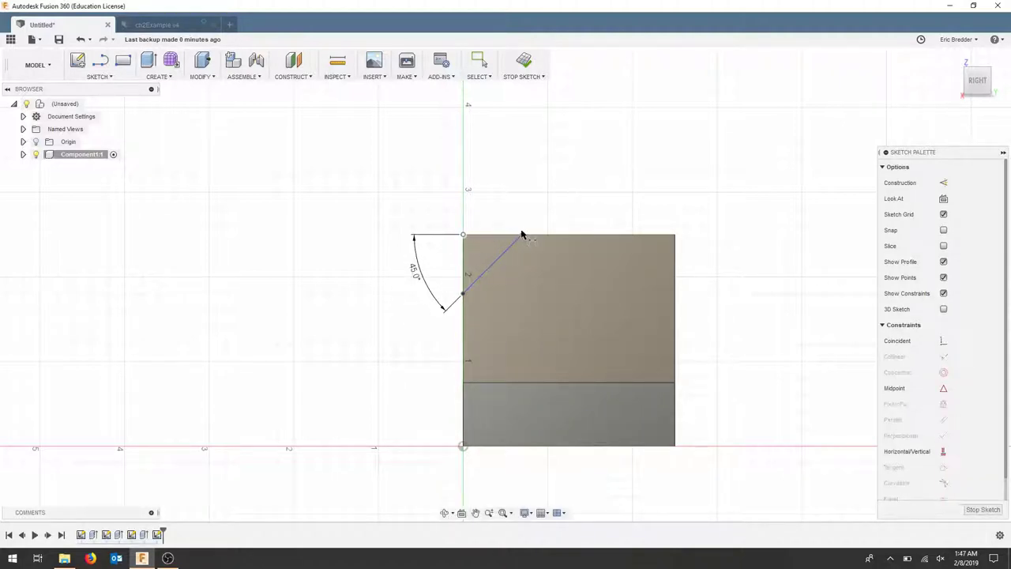
left_click(518, 236)
left_click(493, 222)
type("1")
key("Return")
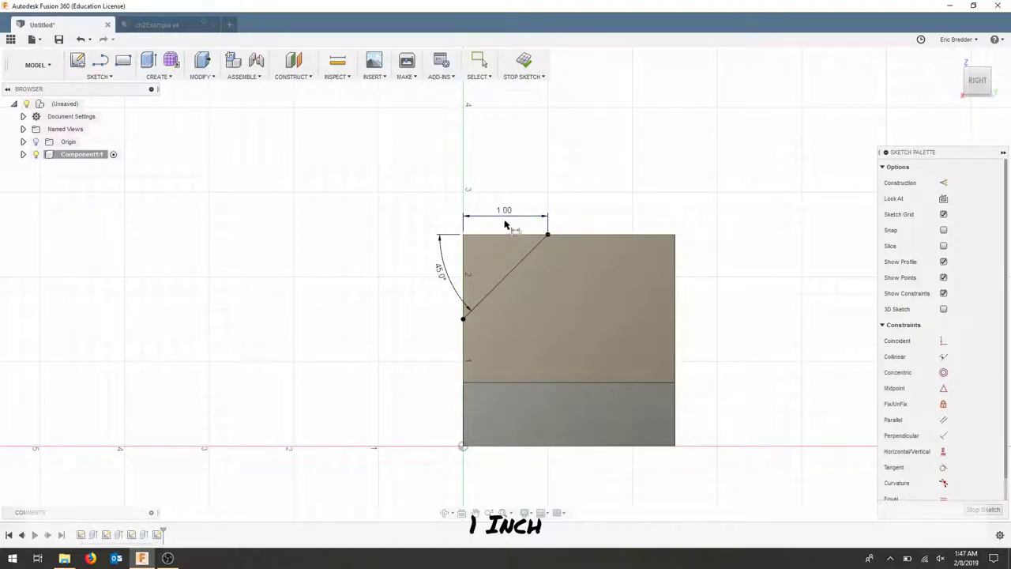
left_click(463, 319)
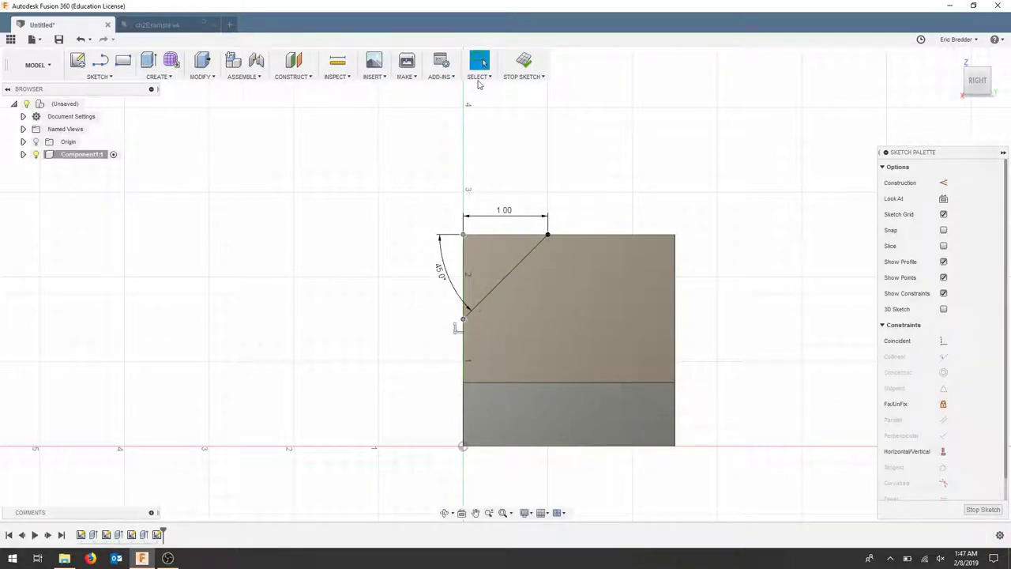
Step: Close the sketch, begin a To Object extrusion of the triangle, and check the ch2Example v4 model
left_click(525, 63)
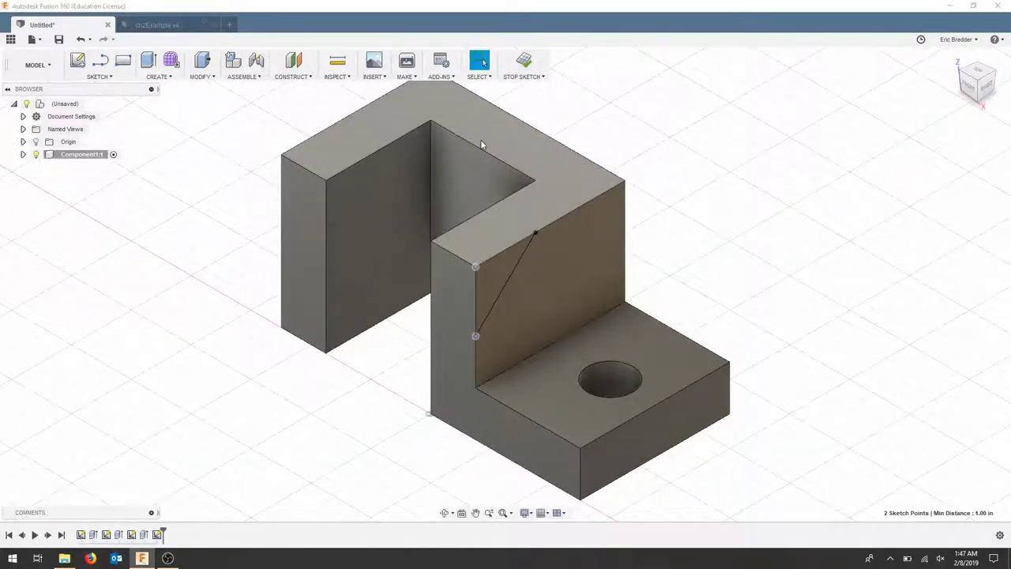
left_click(148, 60)
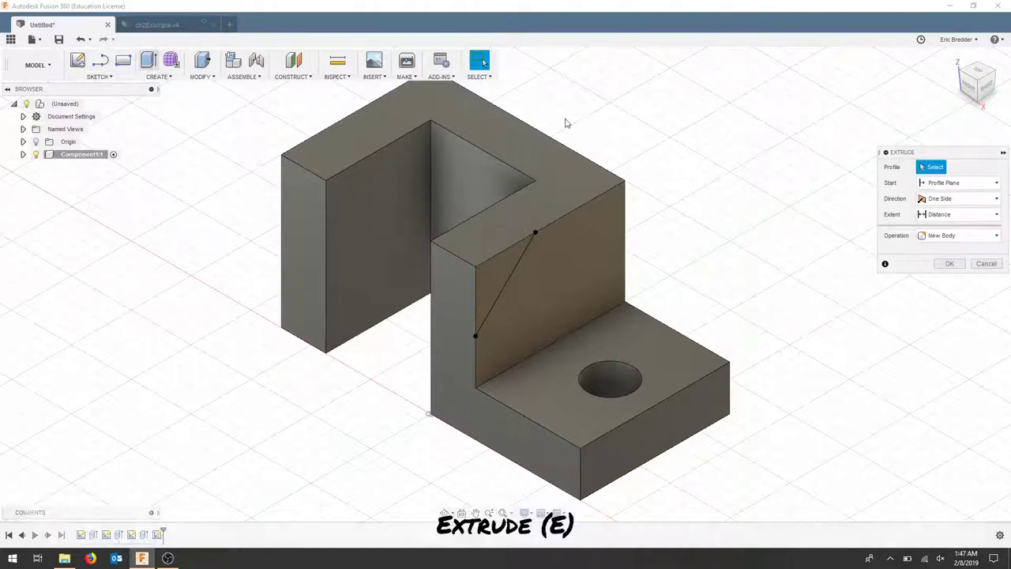
left_click(492, 276)
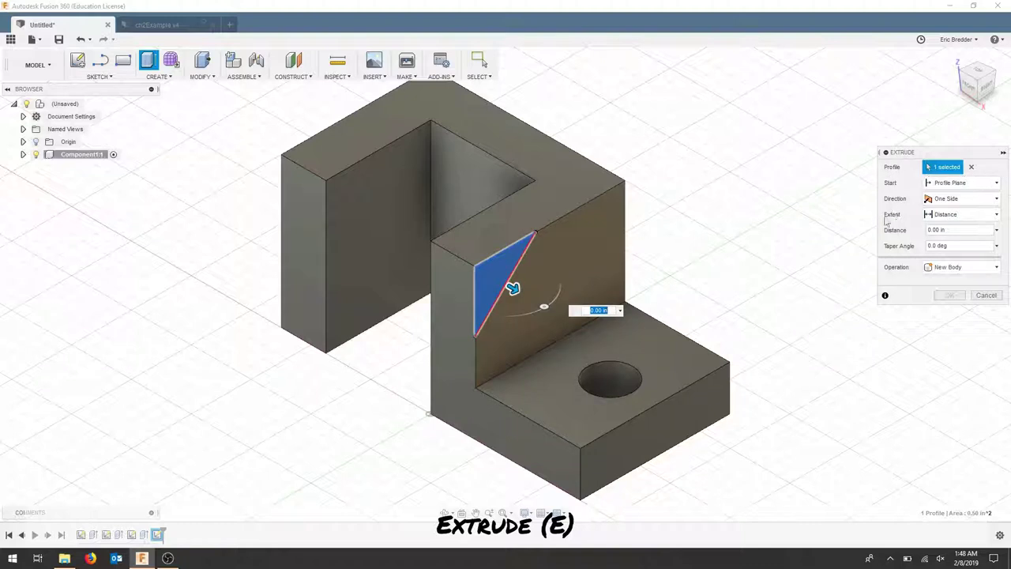
left_click(960, 214)
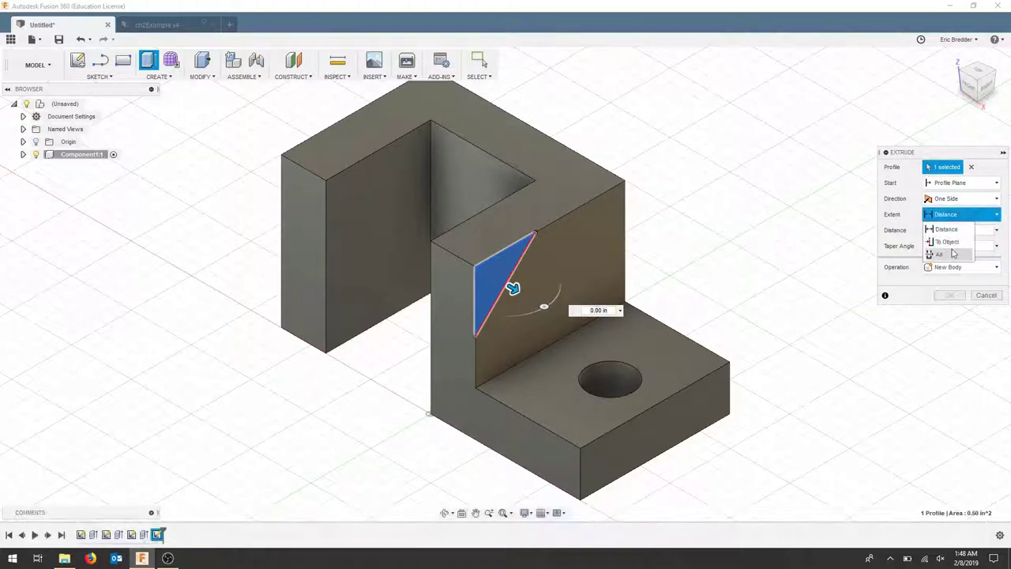
left_click(952, 243)
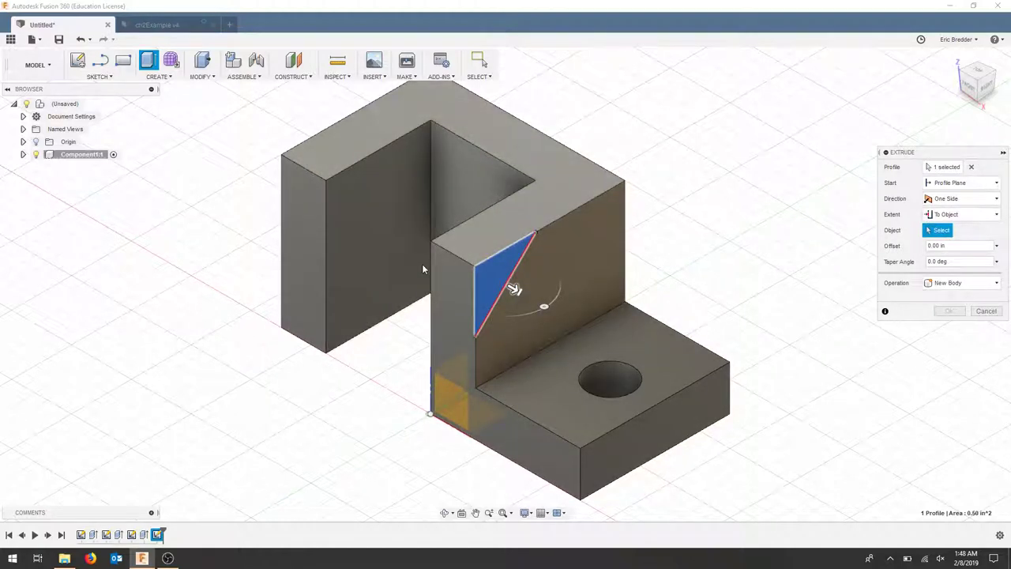
left_click(150, 26)
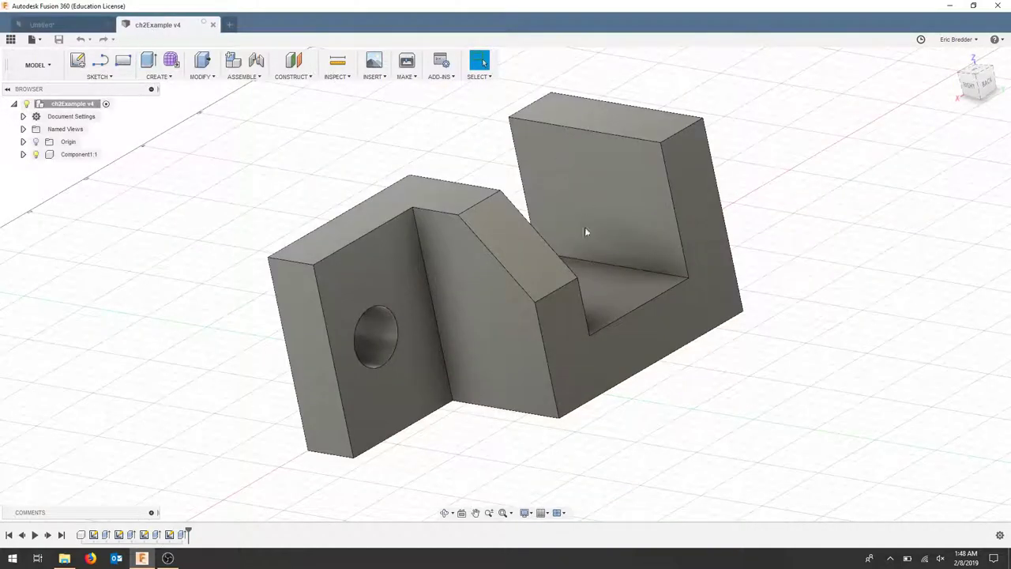
left_click(66, 27)
Step: Extrude the triangular corner region as a flipped To Object cut, bevelling the upright's top corner
key("e")
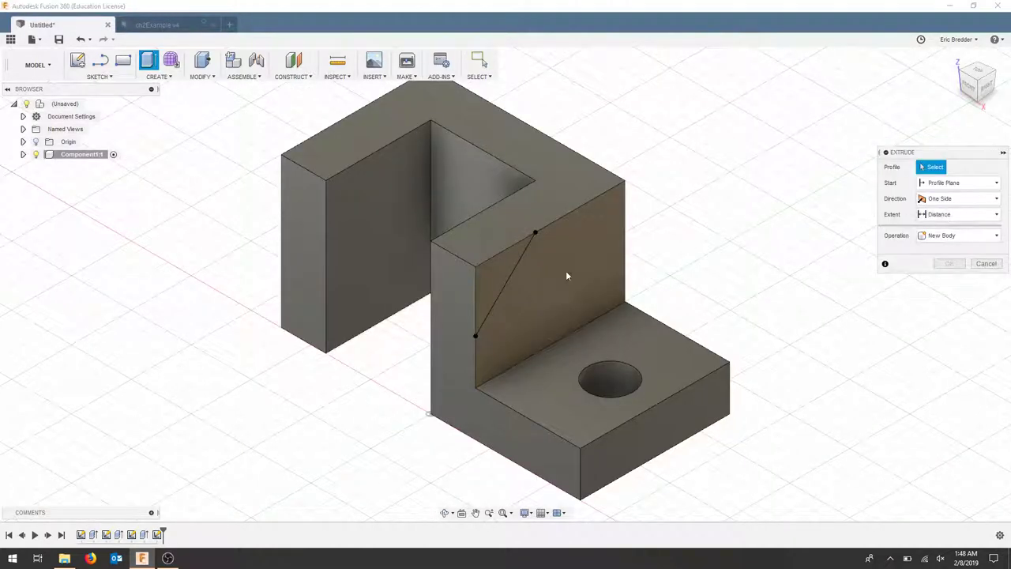
left_click(496, 283)
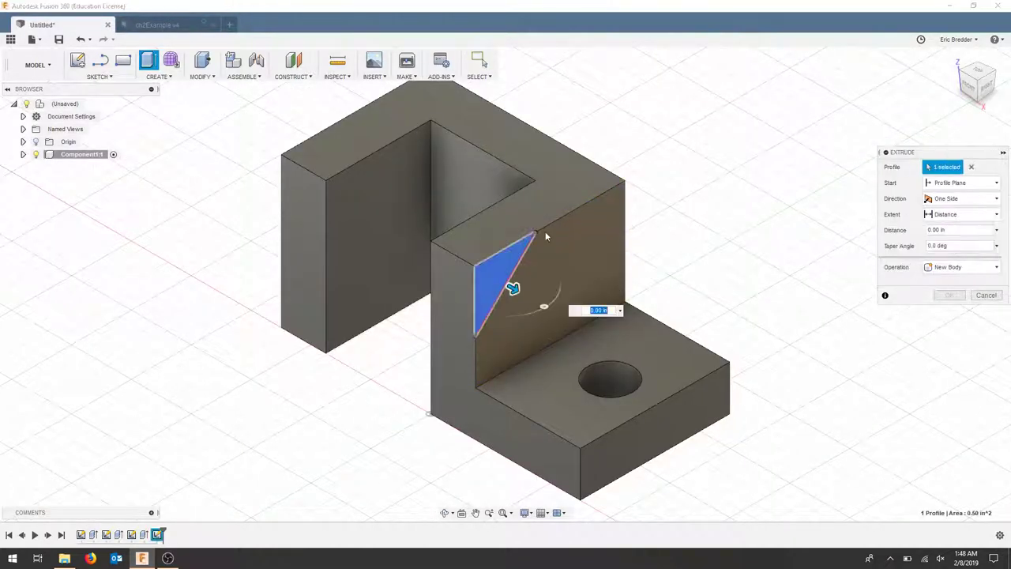
left_click(994, 216)
left_click(947, 256)
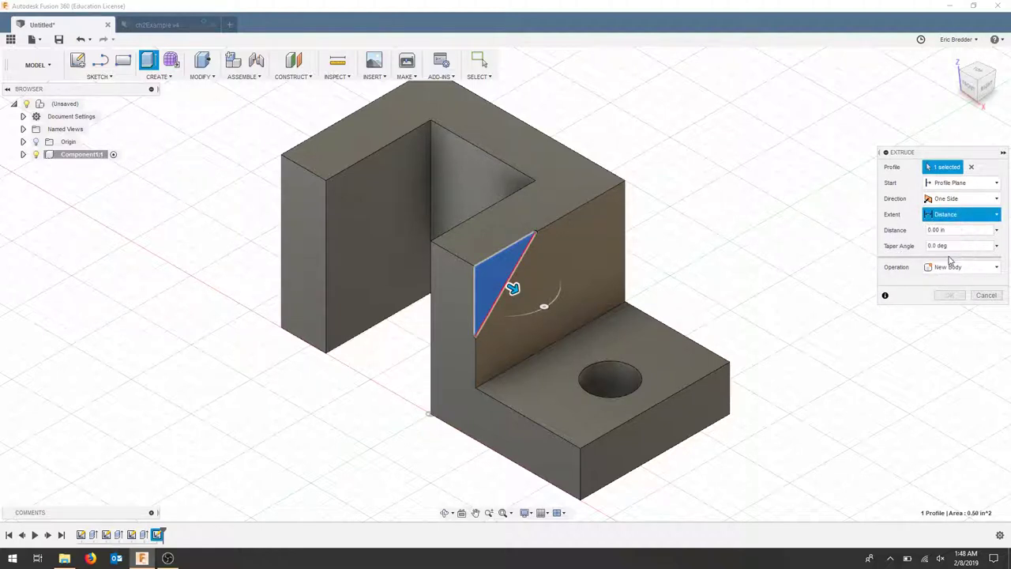
left_click(929, 230)
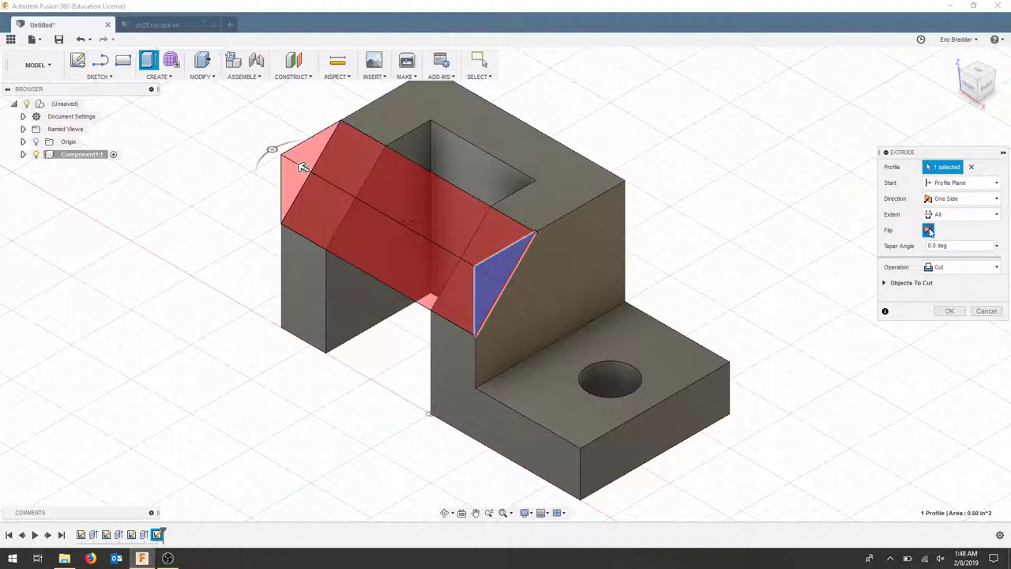
left_click(994, 215)
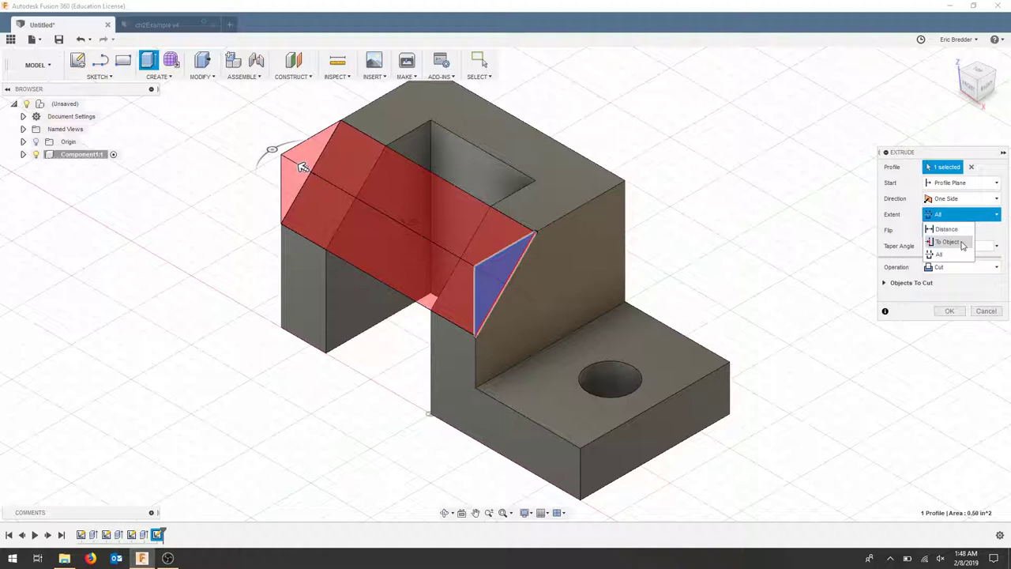
left_click(961, 244)
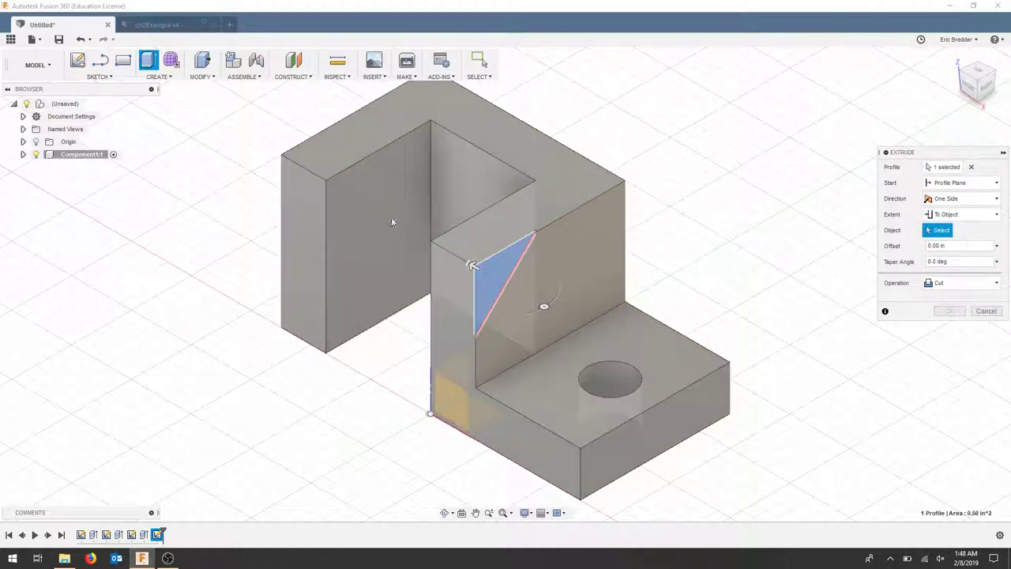
middle_click_drag(233, 185, 371, 194, "shift")
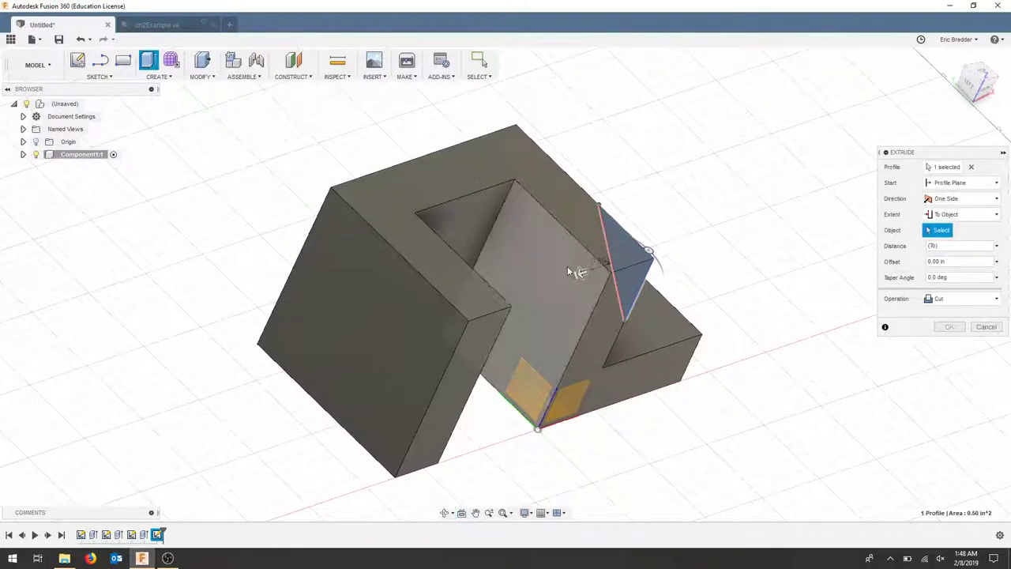
middle_click_drag(567, 270, 645, 207, "shift")
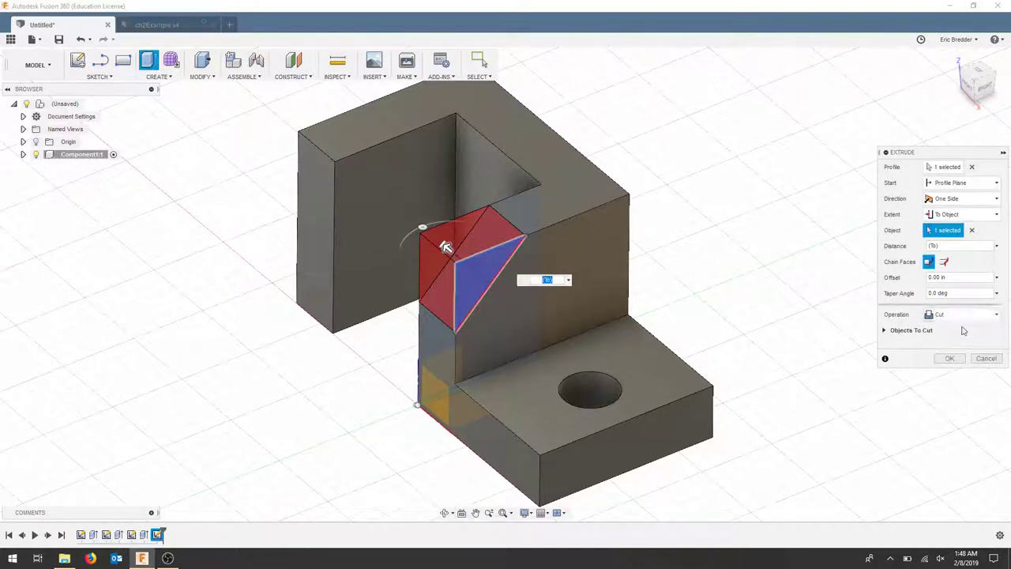
left_click(950, 358)
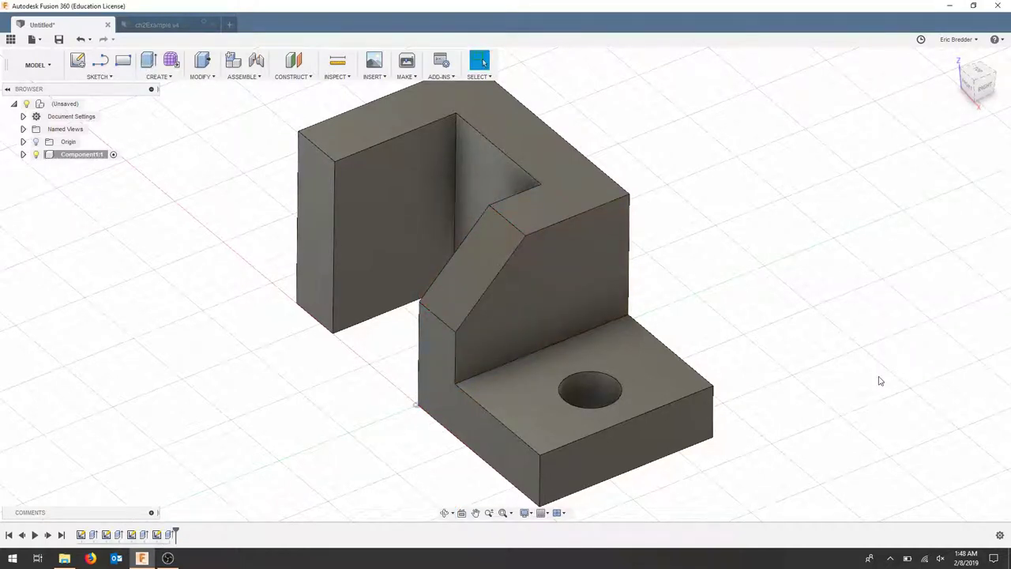